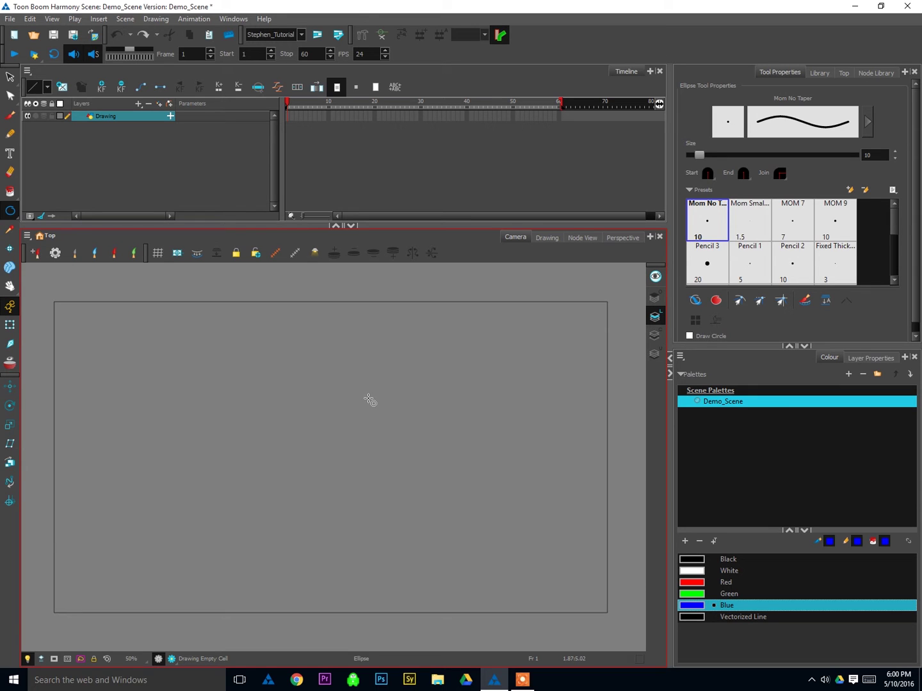
# - Draw a blue-outlined circle at the centre of the camera frame with the Ellipse tool
pyautogui.click(10, 210)
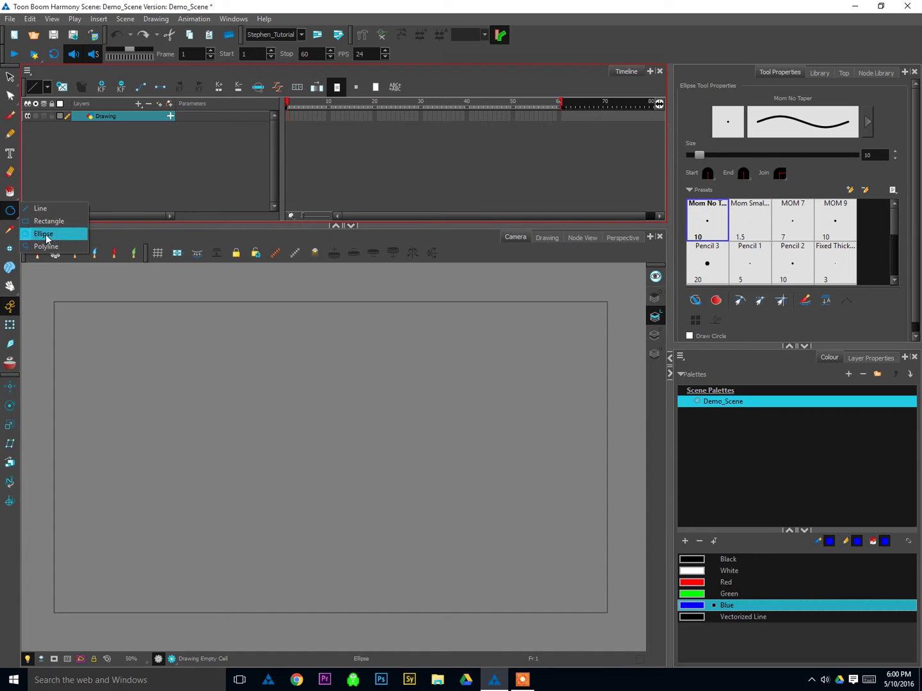
pyautogui.moveTo(47, 239); pyautogui.dragTo(46, 239)
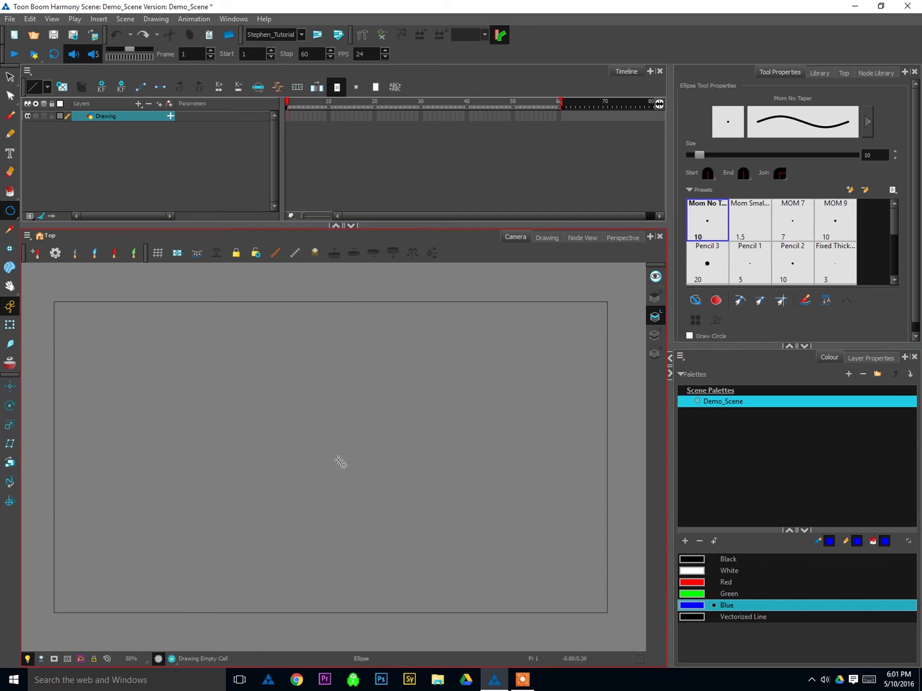
pyautogui.moveTo(337, 459)
pyautogui.mouseDown()
pyautogui.moveTo(406, 506)
pyautogui.moveTo(406, 521)
pyautogui.mouseUp()
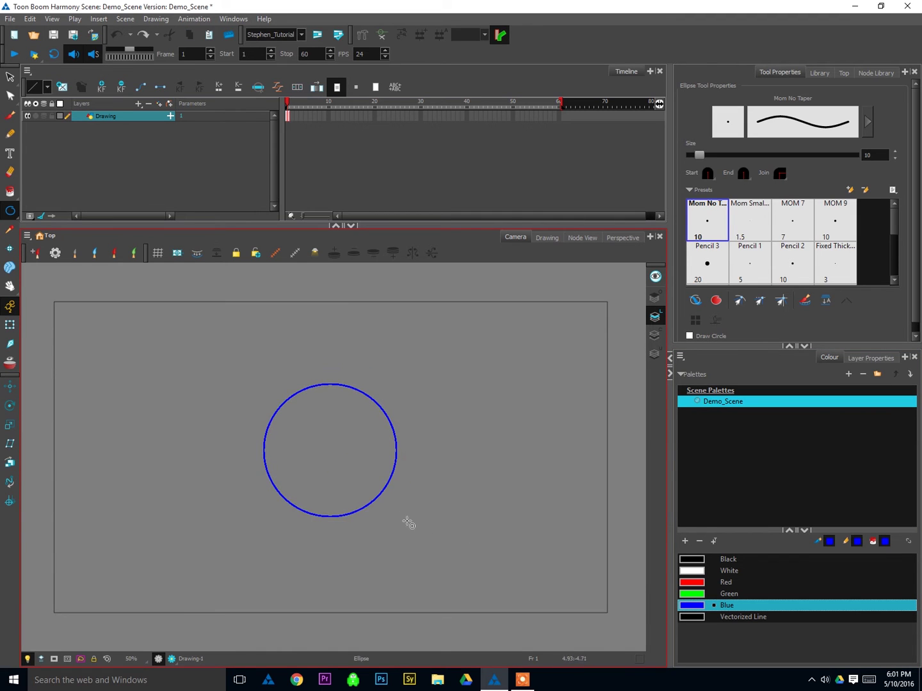
# - Fill the inside of the circle with the White palette colour using the Paint tool
pyautogui.click(691, 570)
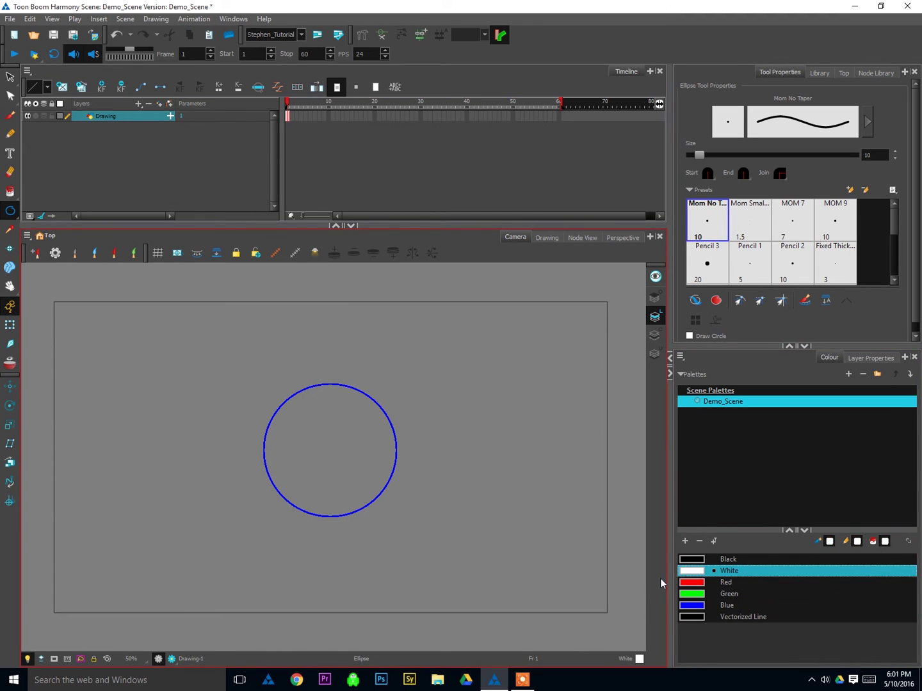
pyautogui.hotkey('alt', 'i')
pyautogui.click(9, 192)
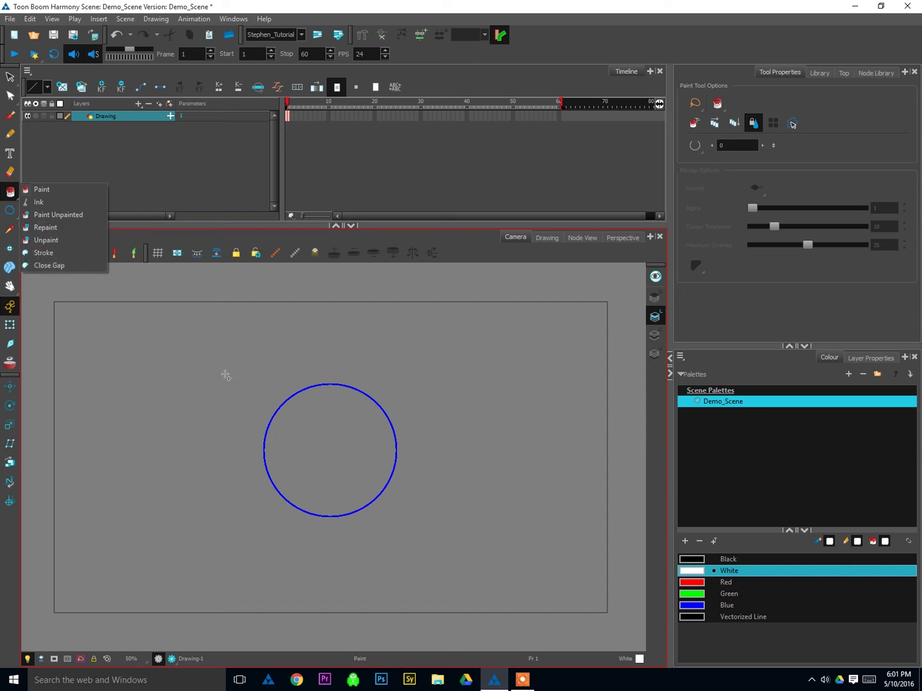
pyautogui.click(54, 190)
pyautogui.click(333, 457)
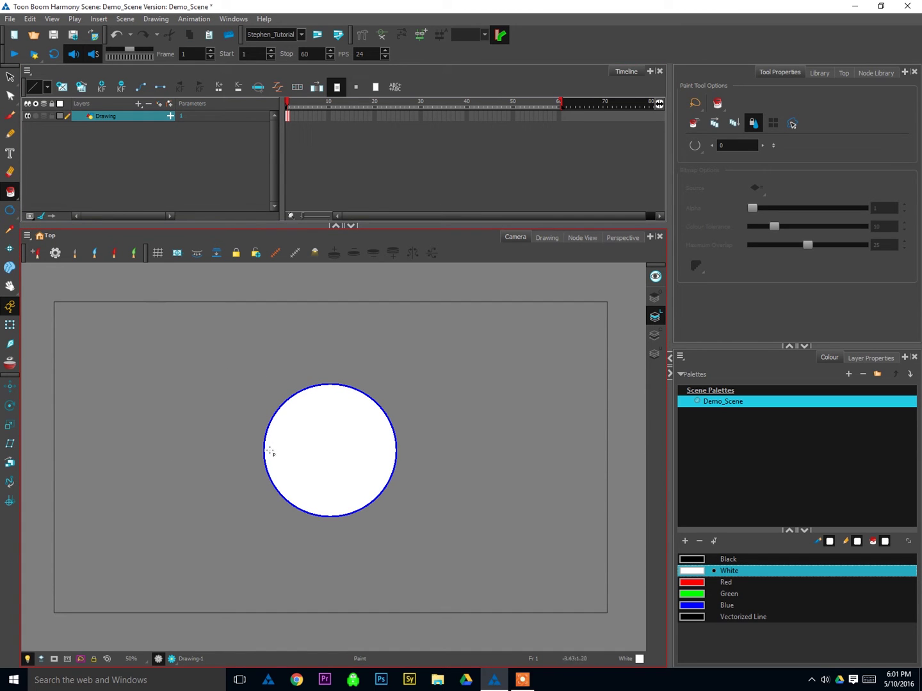
# - Select the filled circle in the camera view with the Transform tool
pyautogui.click(12, 407)
pyautogui.moveTo(394, 495); pyautogui.dragTo(361, 437)
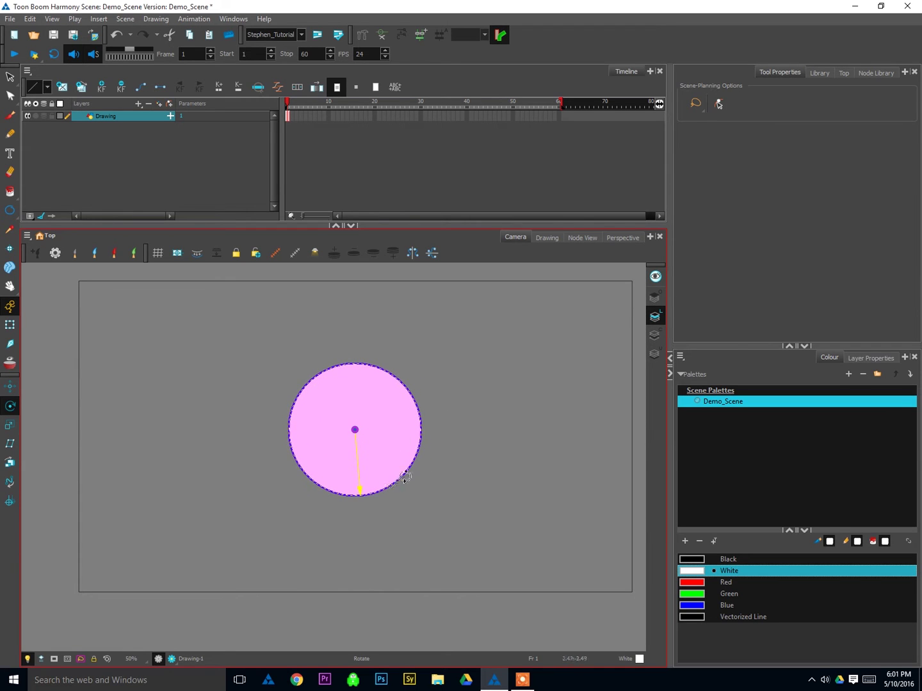
pyautogui.hotkey('shift', 't')
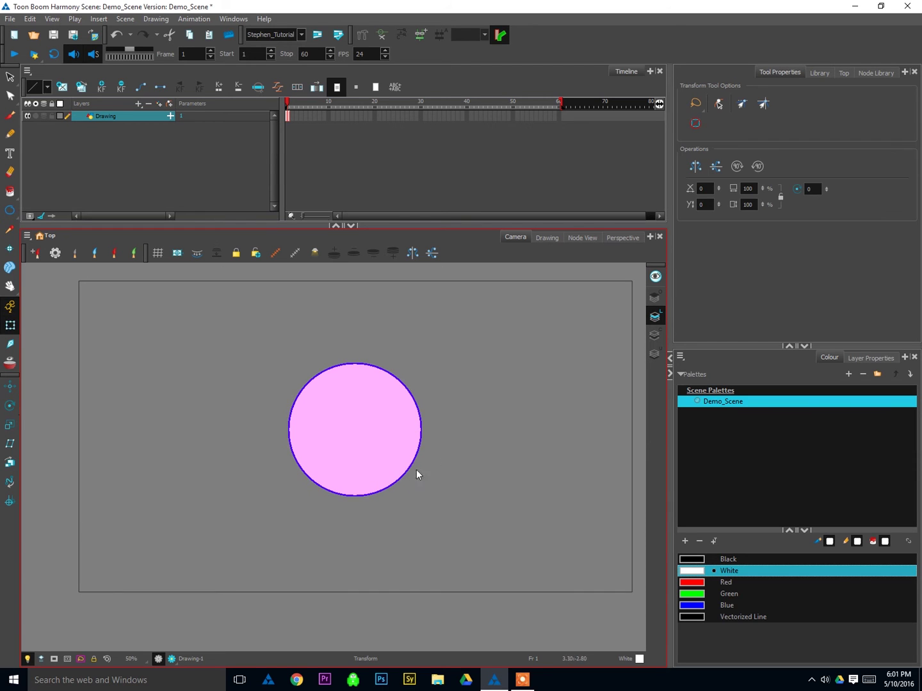
pyautogui.click(412, 435)
pyautogui.moveTo(459, 515); pyautogui.dragTo(441, 498)
pyautogui.press('1')
pyautogui.press('1')
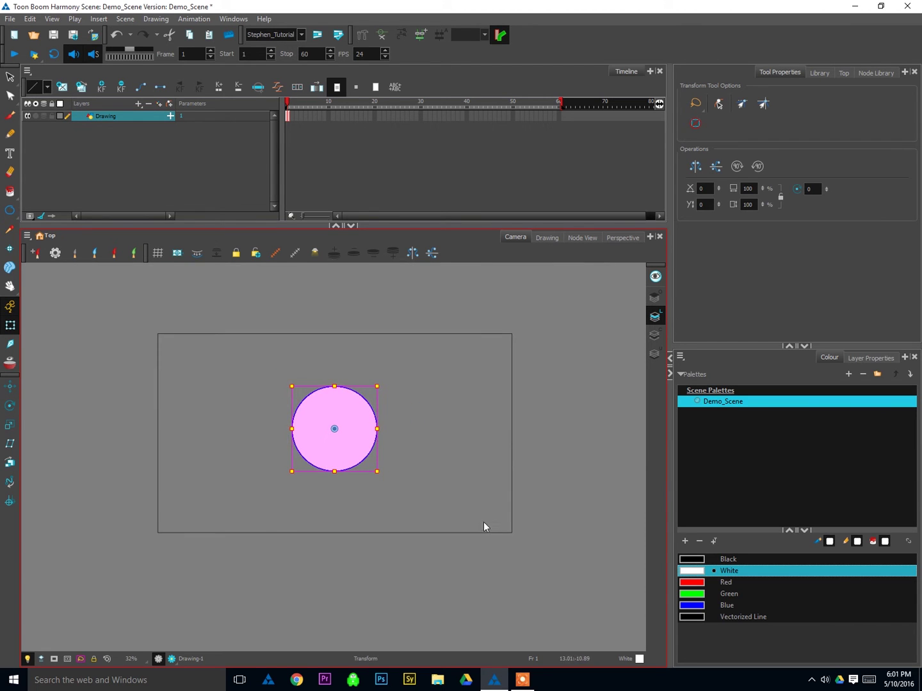
# - Extend the circle drawing's exposure through frame 60 and check intermediate frames
pyautogui.moveTo(291, 103); pyautogui.dragTo(419, 110)
pyautogui.click(562, 118)
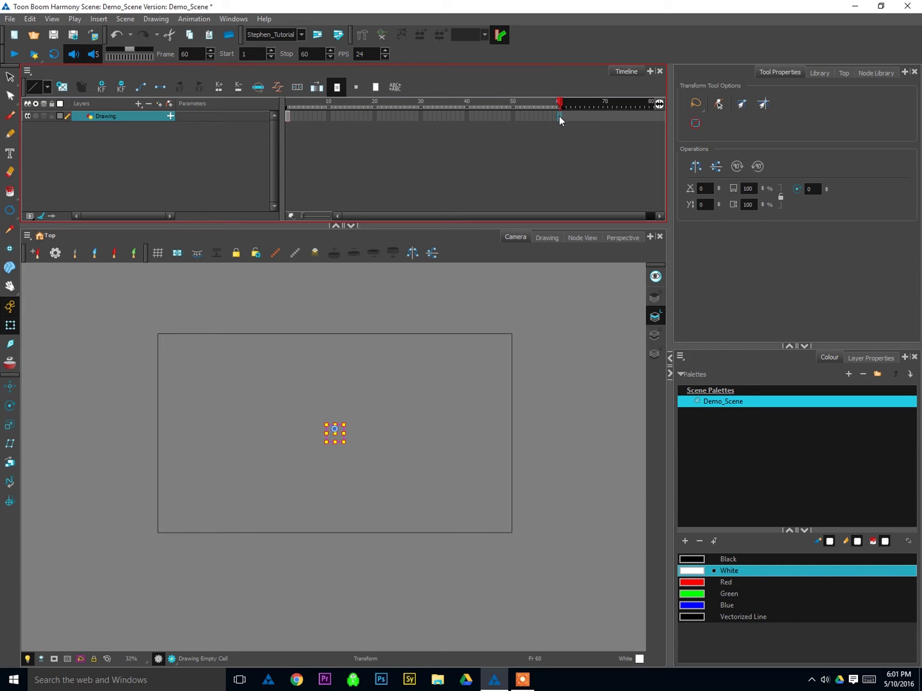
pyautogui.rightClick(559, 116)
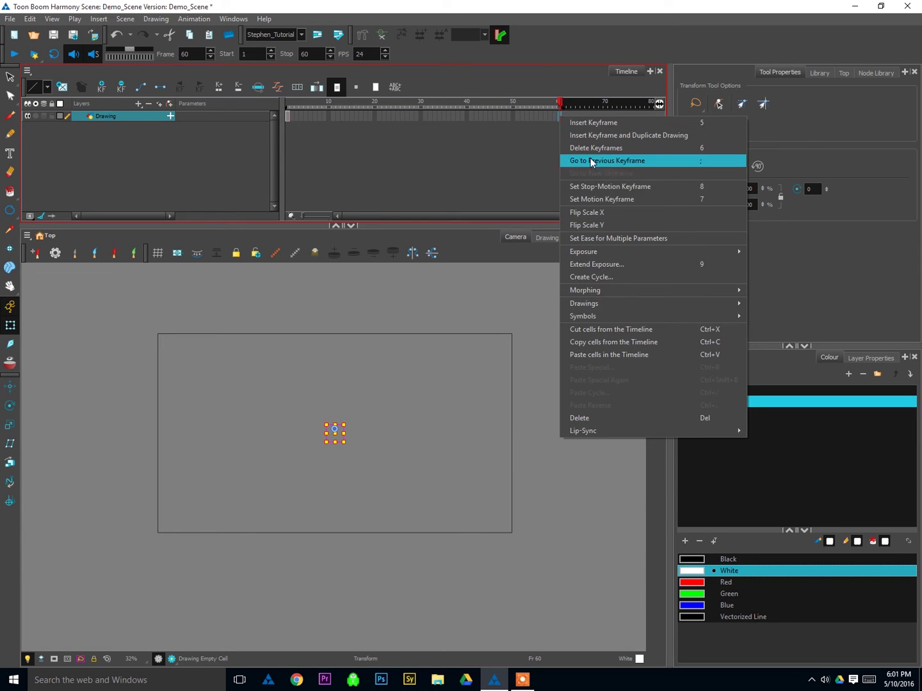
pyautogui.click(630, 263)
pyautogui.click(360, 113)
pyautogui.moveTo(359, 113); pyautogui.dragTo(439, 192)
pyautogui.click(387, 435)
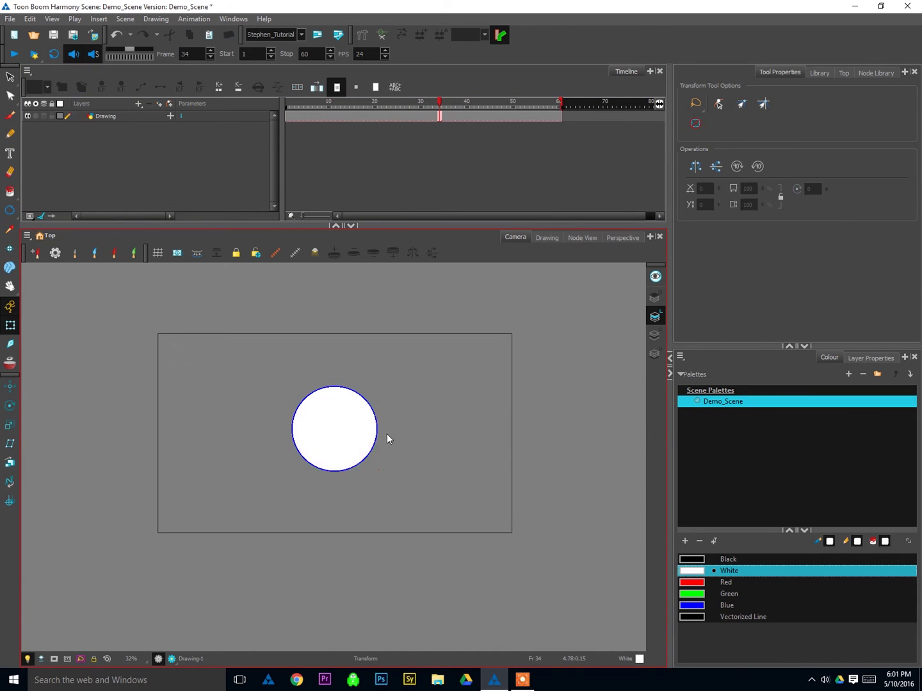
# - Keyframe the circle at frames 1 and 10, placing it near the camera frame's upper edge at 1 and on its lower edge at 10
pyautogui.click(291, 121)
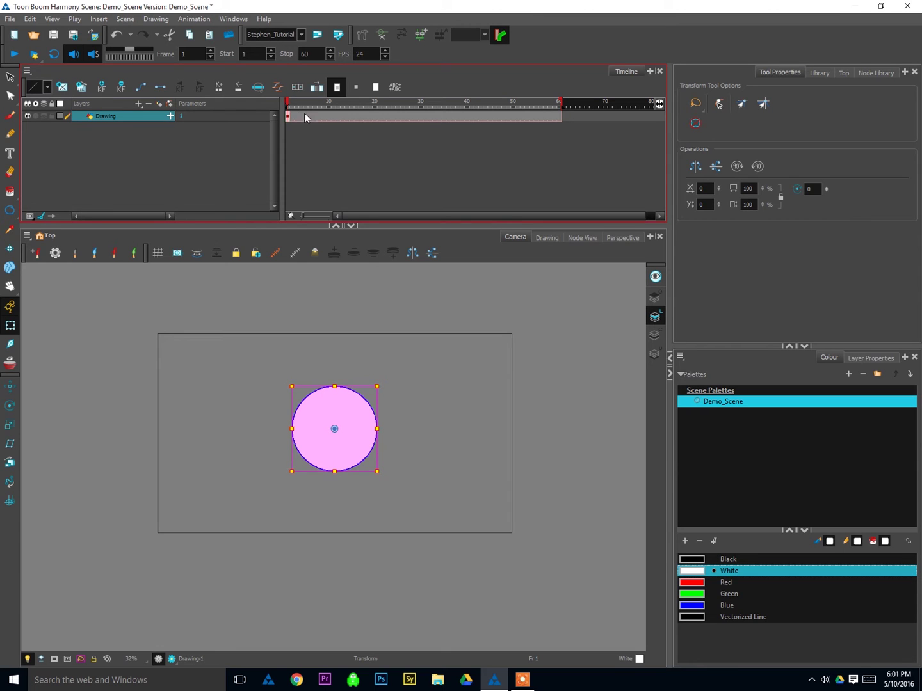
pyautogui.click(330, 114)
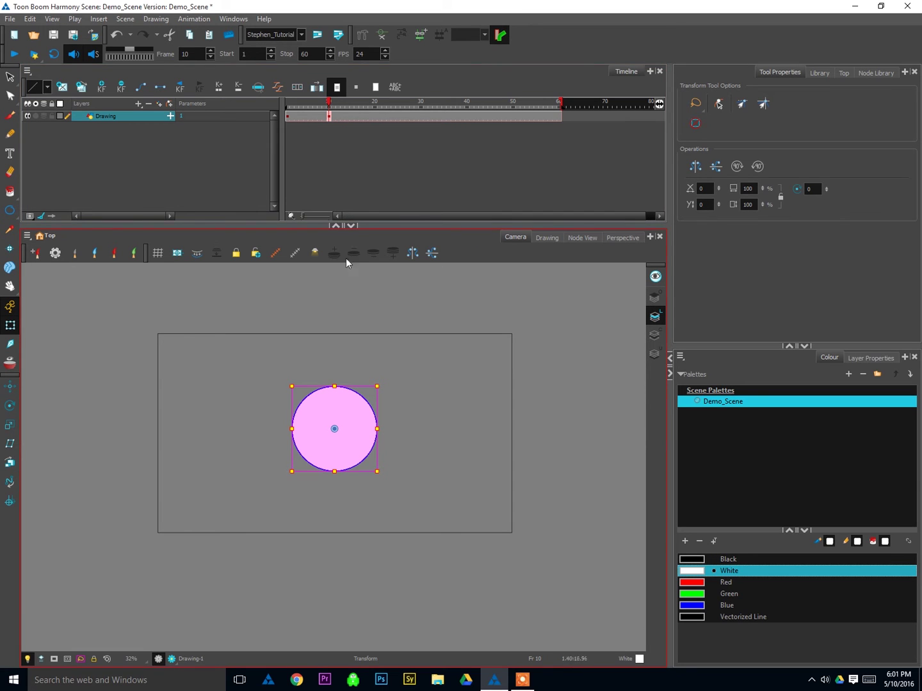
pyautogui.click(286, 114)
pyautogui.moveTo(346, 437); pyautogui.dragTo(349, 383)
pyautogui.click(325, 118)
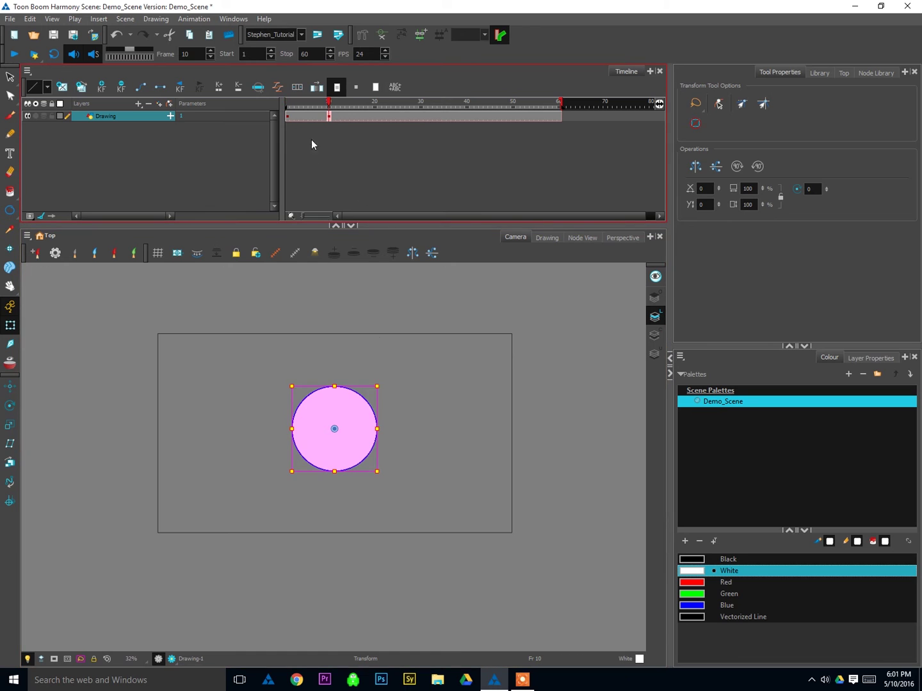
pyautogui.moveTo(349, 435); pyautogui.dragTo(348, 491)
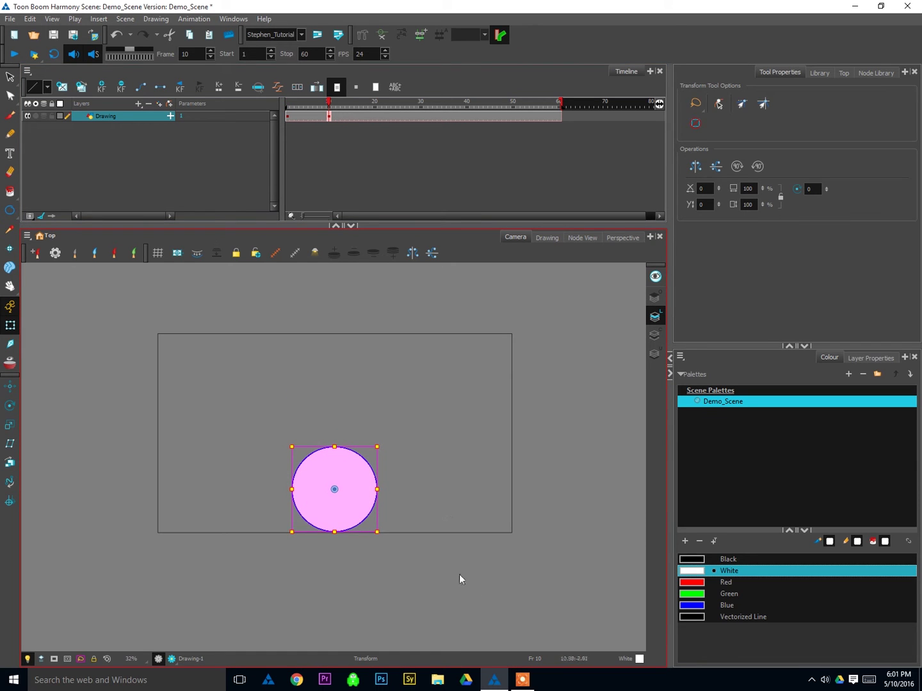
# - Compare the circle's position at frames 1, 3 and 10 to examine how the keyframes hold
pyautogui.click(289, 118)
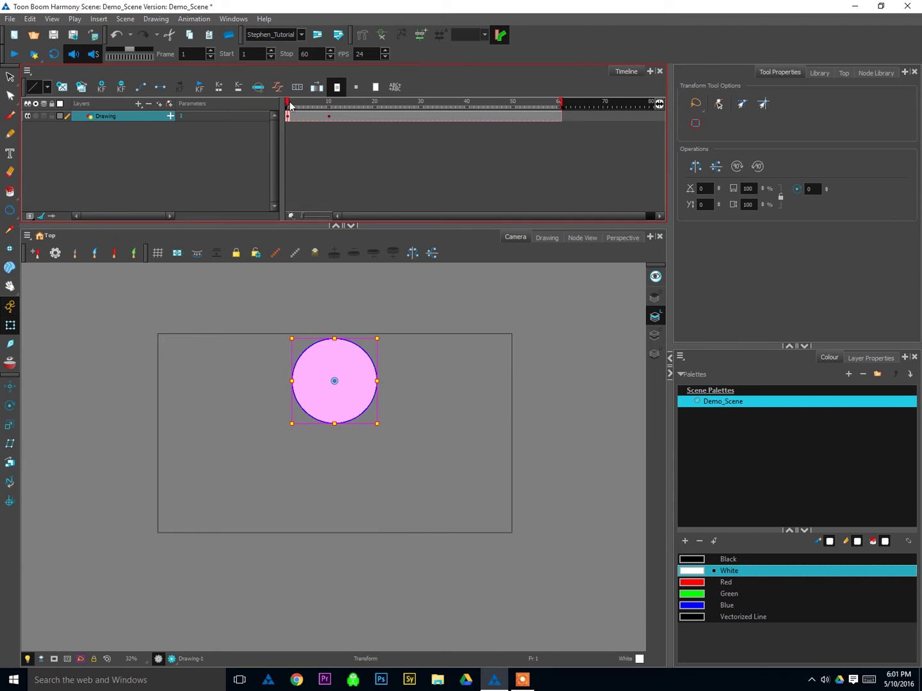
pyautogui.click(326, 118)
pyautogui.click(293, 118)
pyautogui.click(330, 119)
pyautogui.click(297, 117)
pyautogui.rightClick(297, 115)
pyautogui.press('Escape')
pyautogui.hotkey('ctrl', 's')
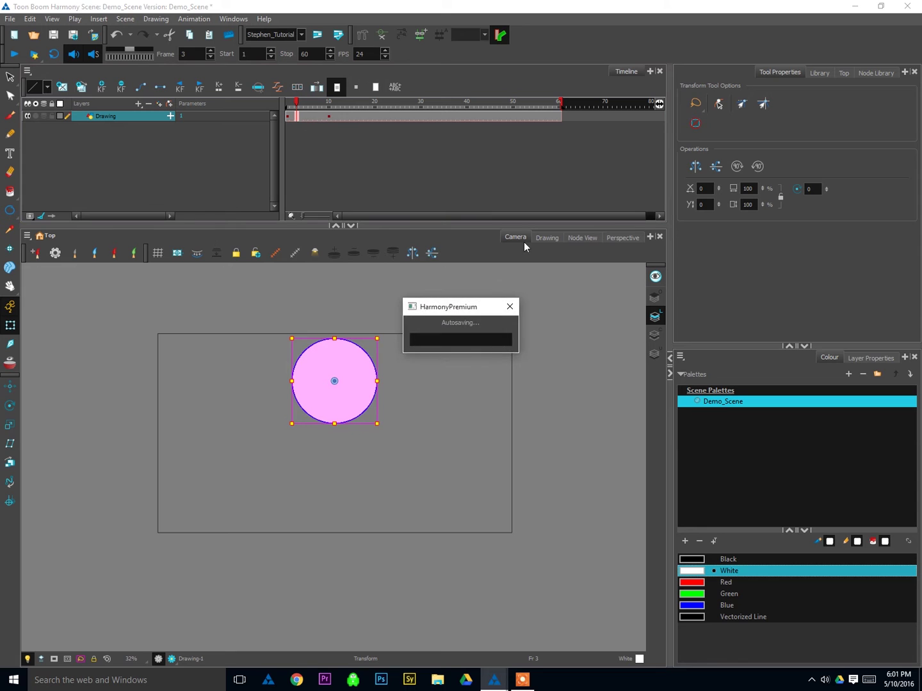
# - Set a motion keyframe at frame 1 and review the circle's movement up to frame 10
pyautogui.rightClick(287, 116)
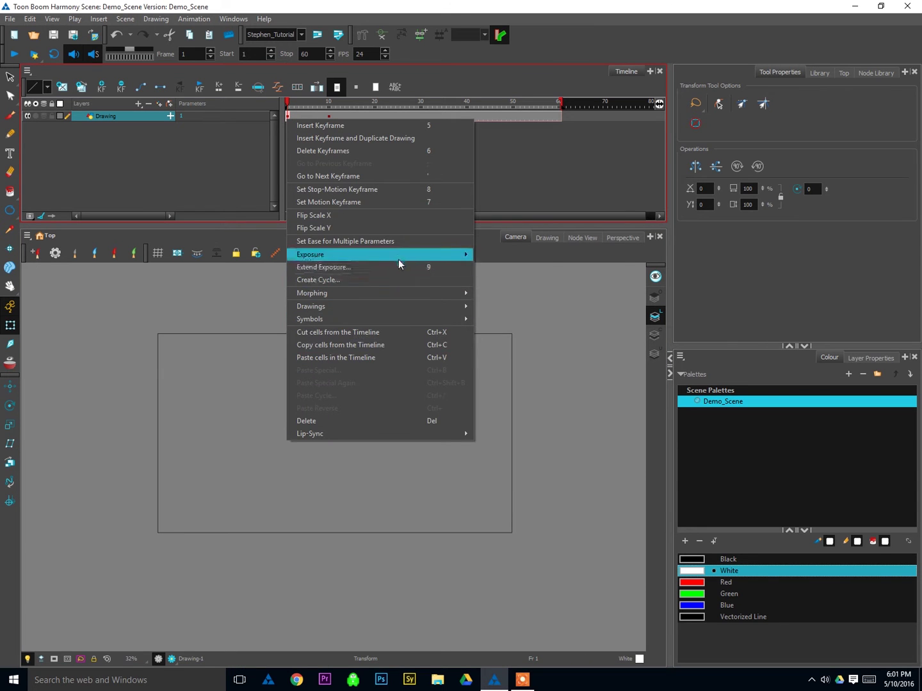
pyautogui.click(398, 201)
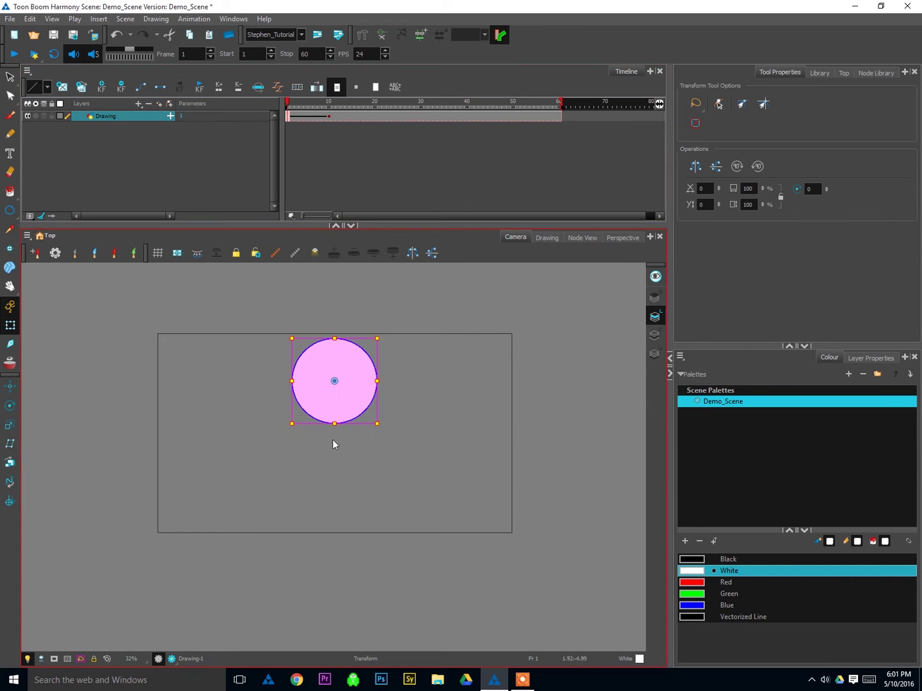
pyautogui.click(298, 118)
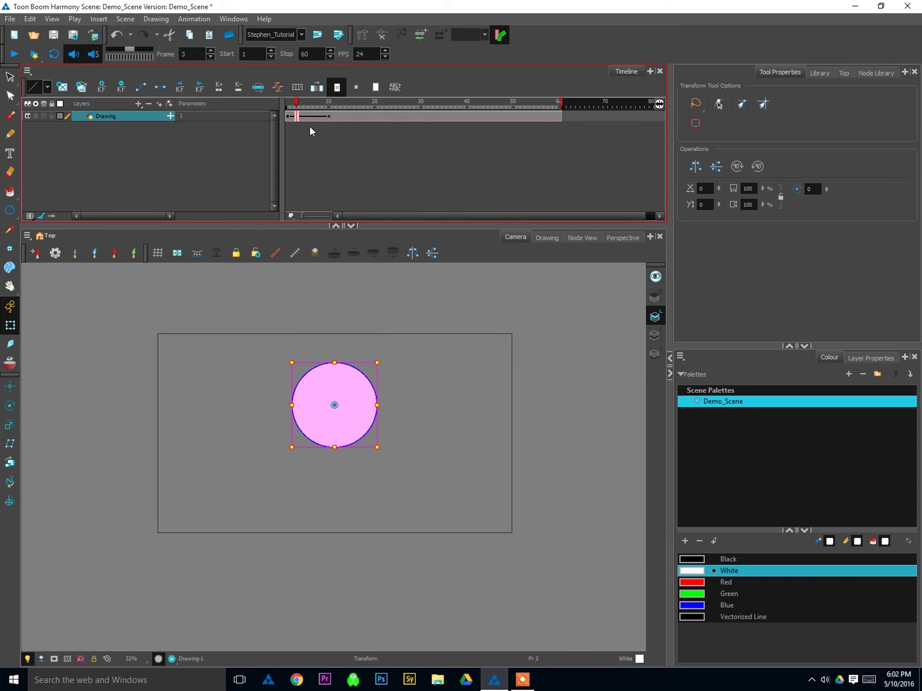
pyautogui.hotkey('ctrl', 'z')
pyautogui.hotkey('ctrl', 'shift', 'z')
pyautogui.moveTo(297, 104); pyautogui.dragTo(328, 110)
pyautogui.click(380, 306)
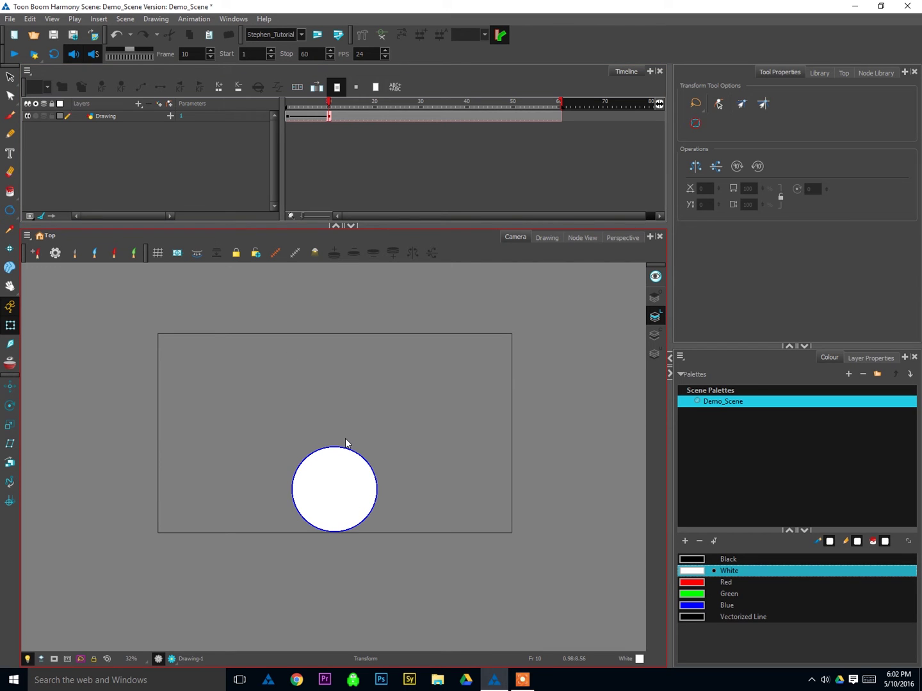
# - Extend the onion skin from frame 10 back to frame 1 and examine the spacing of the in-betweens
pyautogui.click(332, 117)
pyautogui.moveTo(318, 100); pyautogui.dragTo(285, 101)
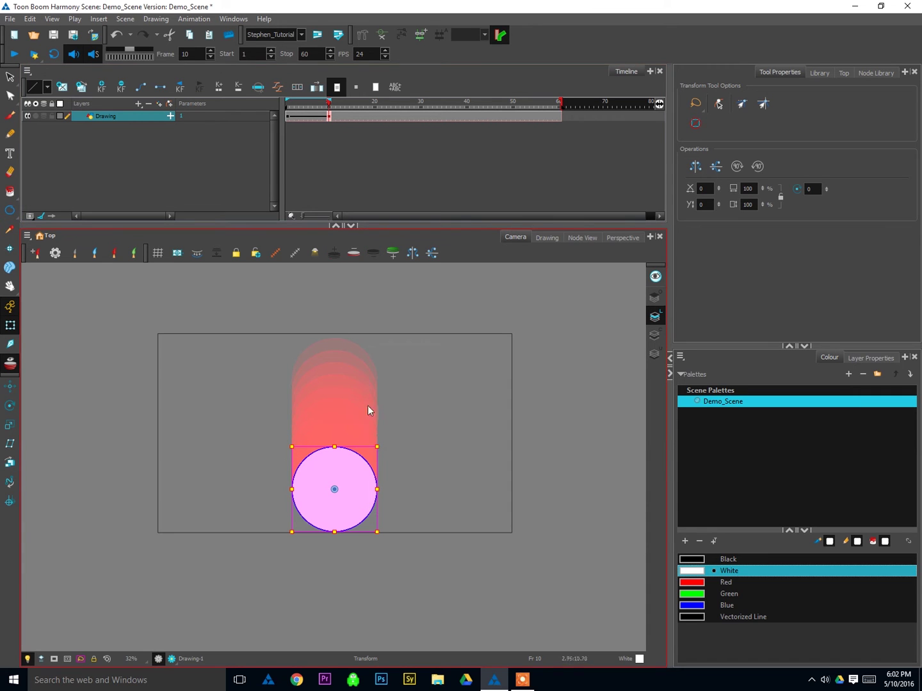
pyautogui.scroll(3, 367, 410)
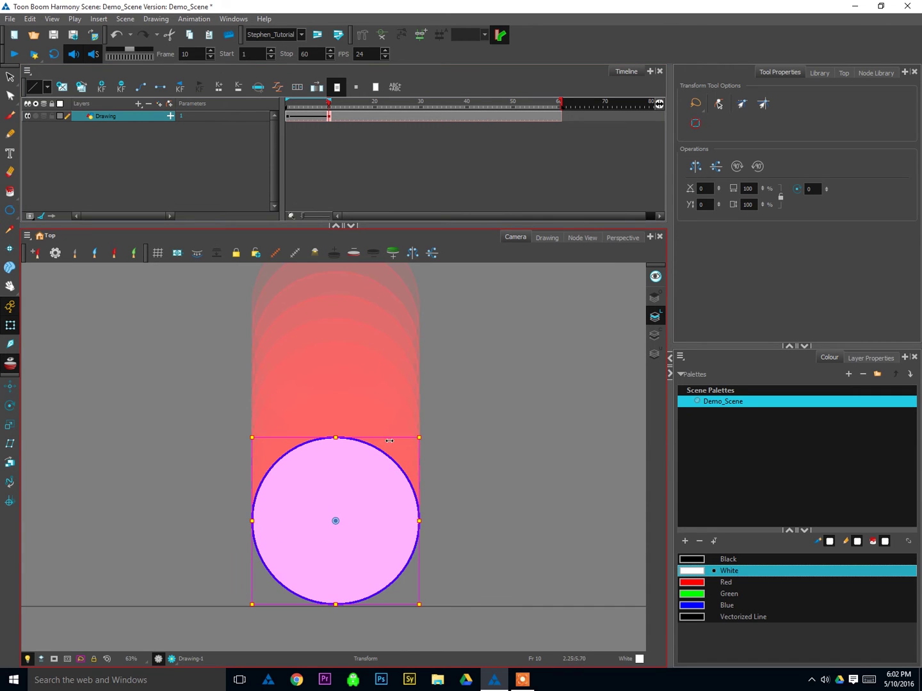
pyautogui.scroll(-2, 389, 441)
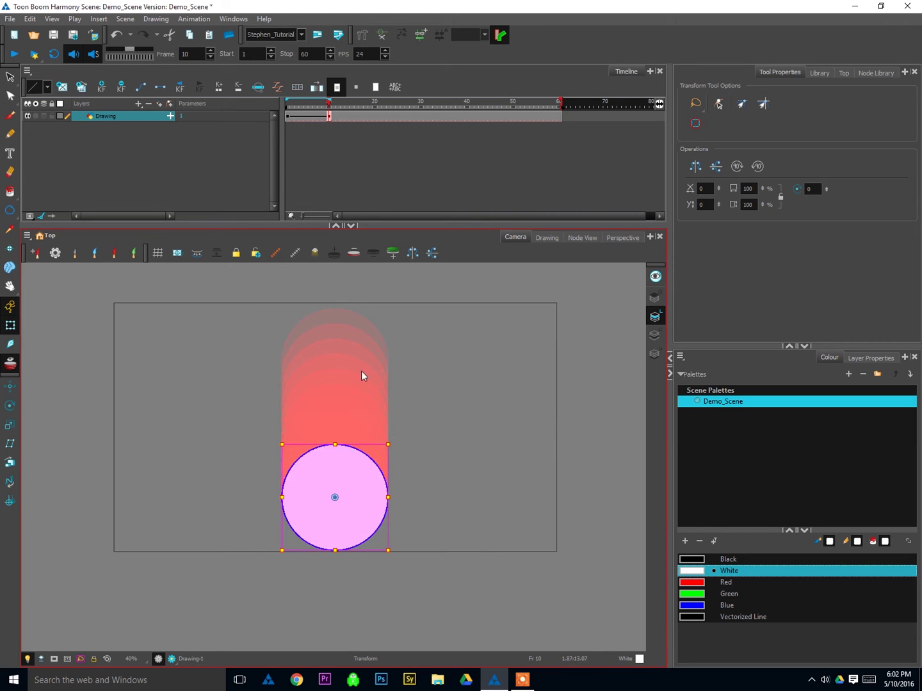
pyautogui.click(407, 493)
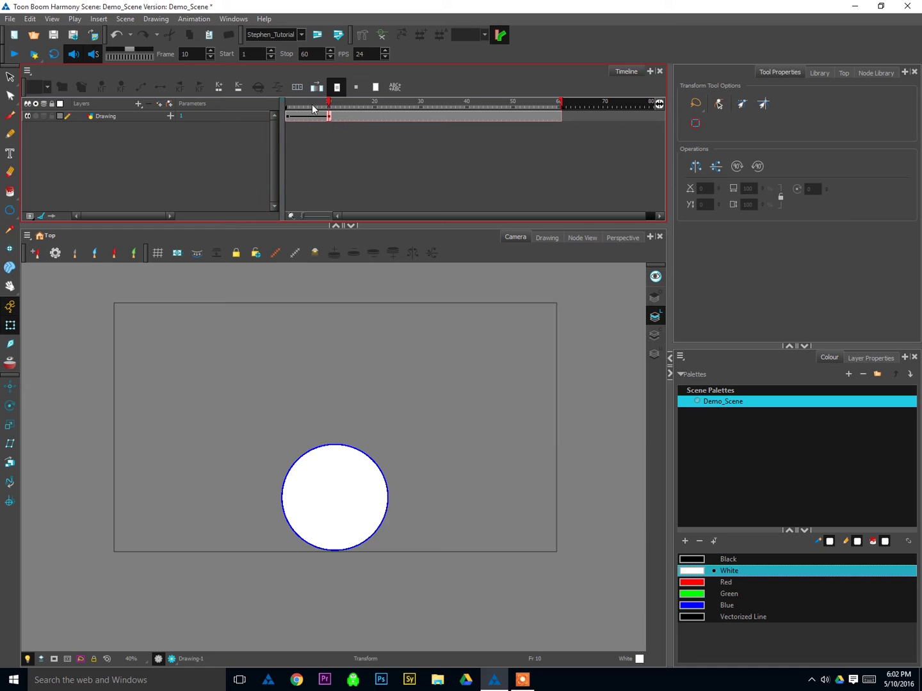
# - Move the circle's keyframe from frame 10 to frame 48 in the timeline
pyautogui.moveTo(312, 104)
pyautogui.mouseDown()
pyautogui.moveTo(286, 111)
pyautogui.moveTo(324, 118)
pyautogui.mouseUp()
pyautogui.click(329, 117)
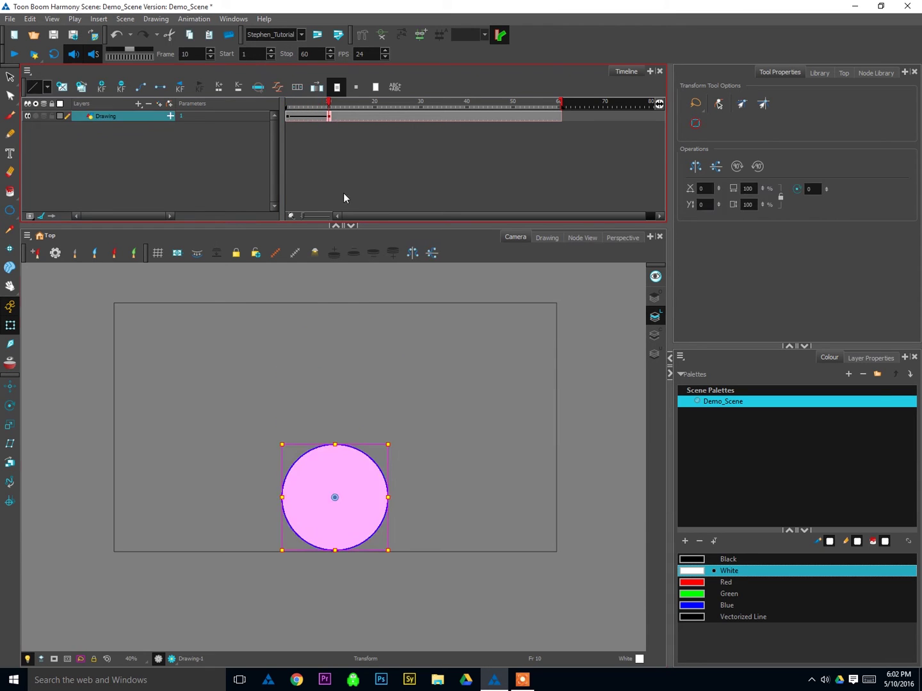
pyautogui.click(288, 105)
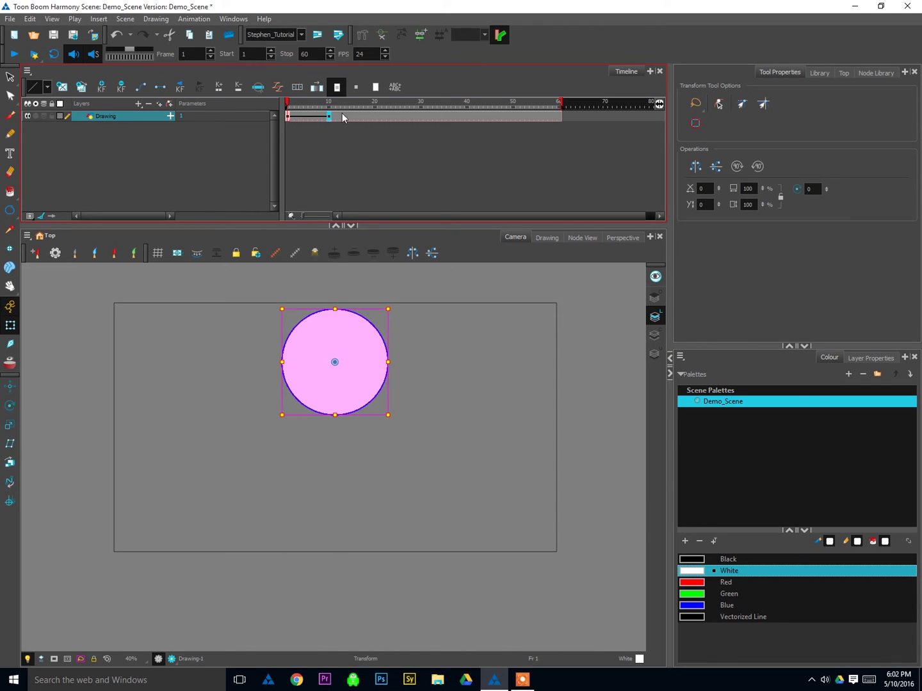
pyautogui.click(329, 119)
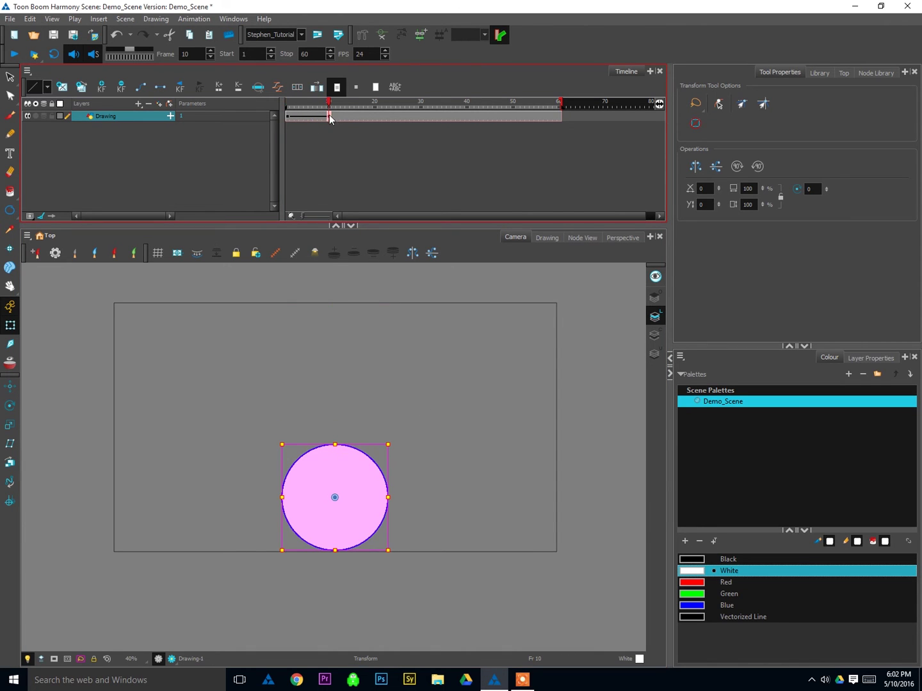
pyautogui.moveTo(330, 119); pyautogui.dragTo(496, 119)
pyautogui.click(500, 119)
# - Insert keyframes at frames 18, 9, 4 and 2, roughly halving the interval towards the first frame, with no motion interpolation between them
pyautogui.click(365, 117)
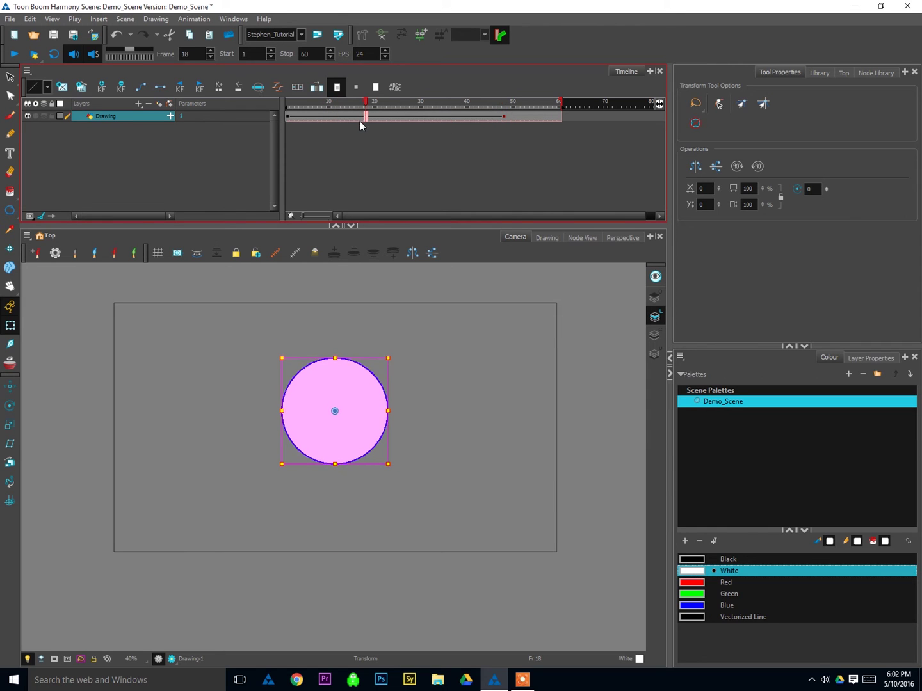
pyautogui.click(365, 118)
pyautogui.click(340, 118)
pyautogui.click(323, 119)
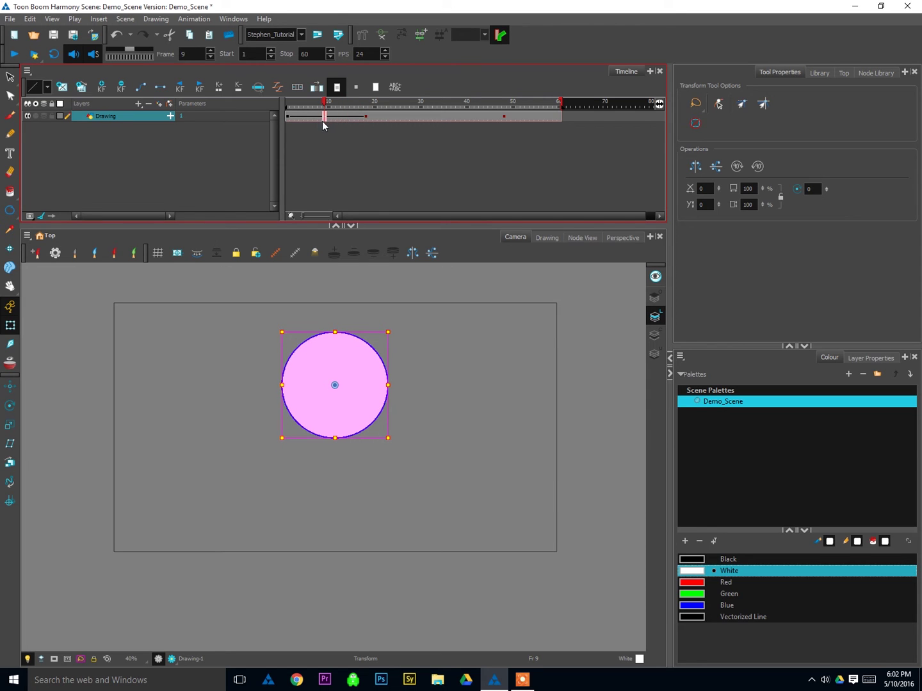
pyautogui.press('F6')
pyautogui.click(302, 120)
pyautogui.click(289, 119)
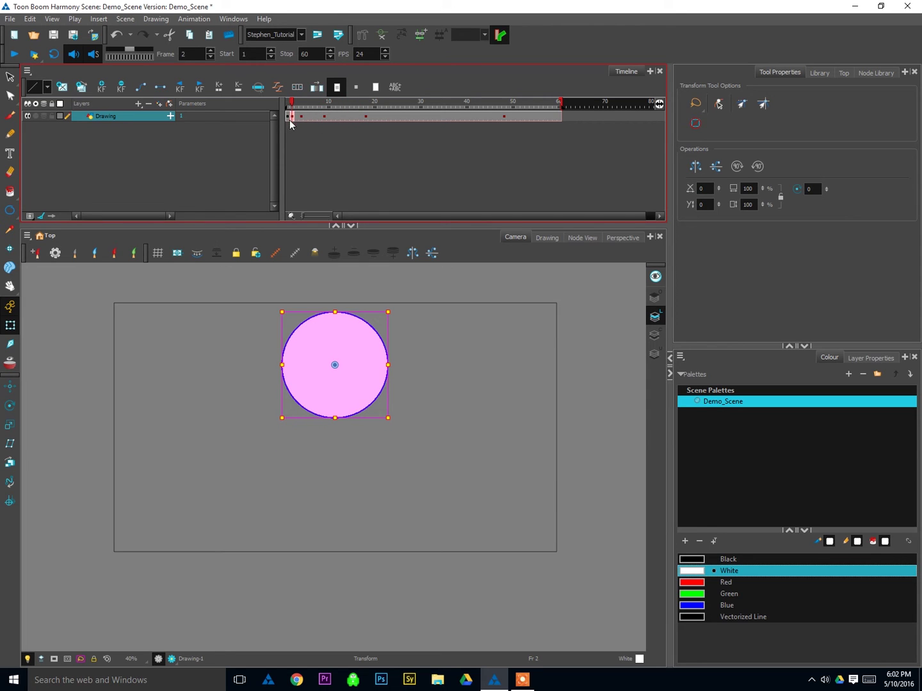
pyautogui.click(287, 122)
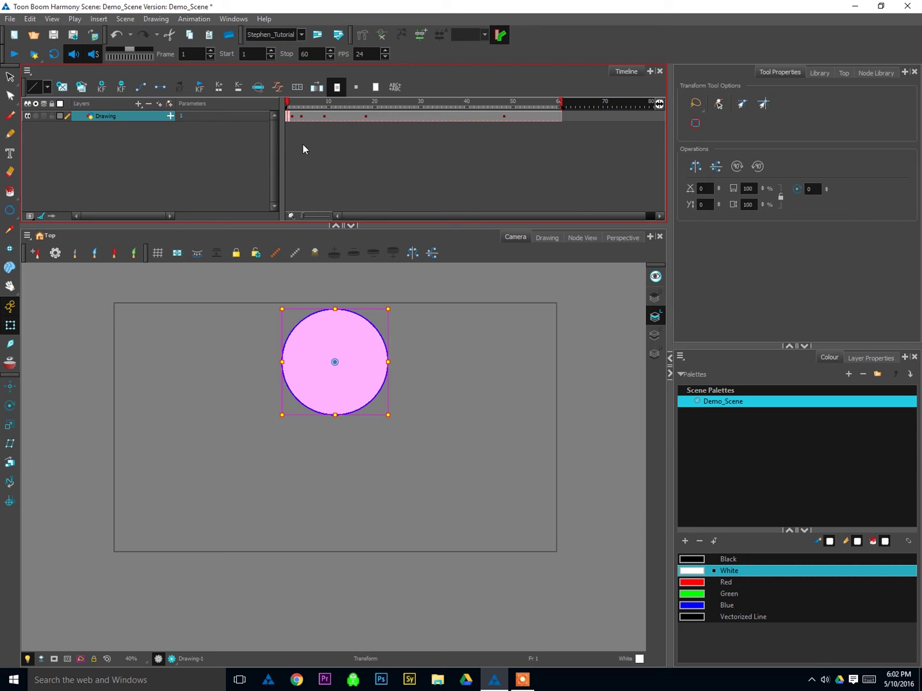
# - Move the keyframes after frame 1 to frames 3, 5, 7, 9 and 11 so they sit two frames apart
pyautogui.moveTo(293, 119)
pyautogui.mouseDown()
pyautogui.moveTo(366, 118)
pyautogui.moveTo(323, 124)
pyautogui.mouseUp()
pyautogui.click(464, 132)
pyautogui.moveTo(504, 118); pyautogui.dragTo(332, 148)
pyautogui.click(333, 121)
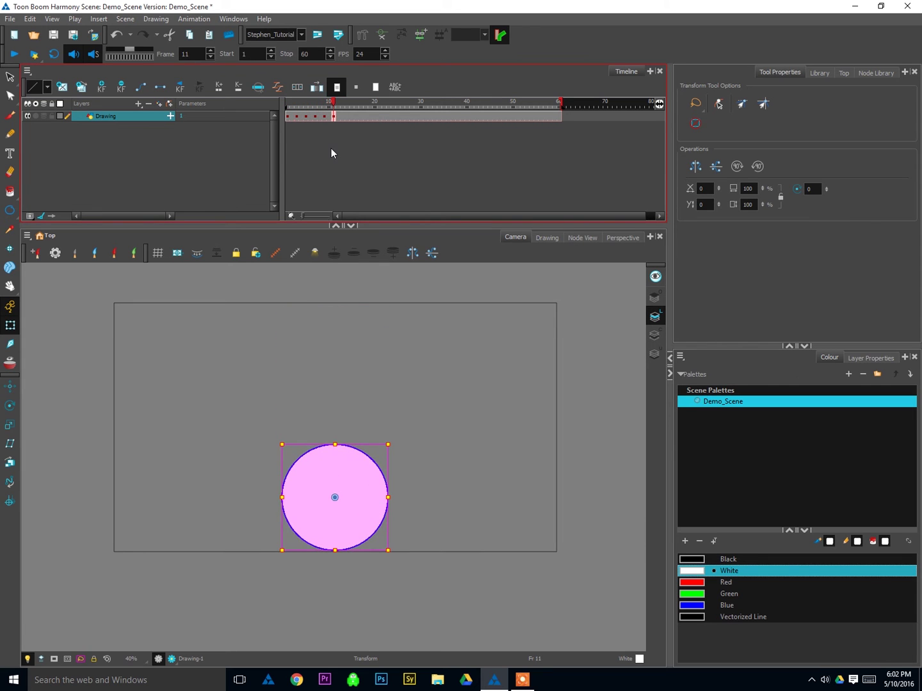
# - Show the onion skin from frame 11 back to frame 1 and examine the spacing of the circle's eased positions
pyautogui.hotkey('alt', 'o')
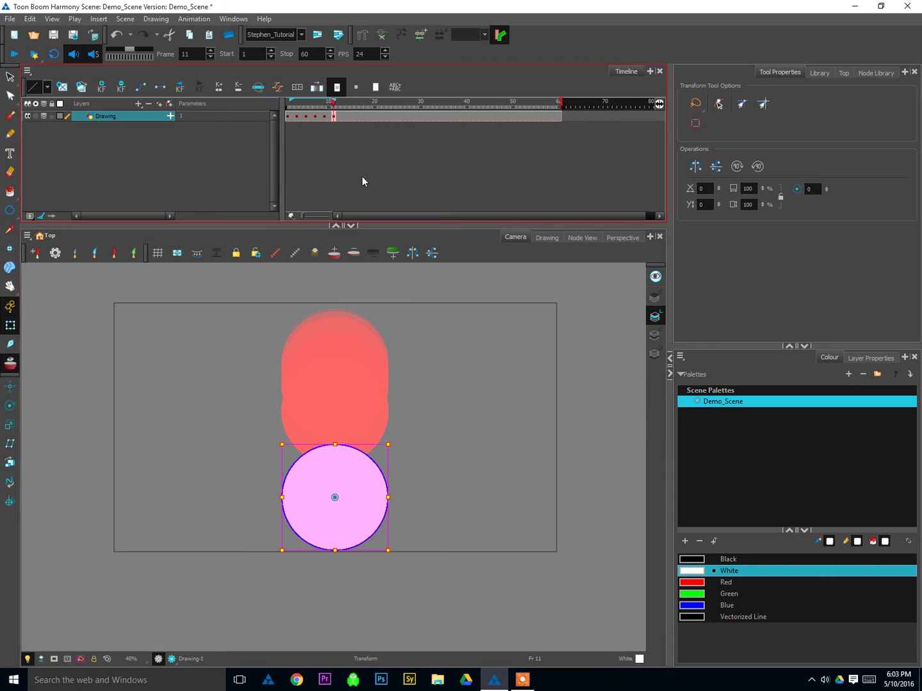
pyautogui.press('2')
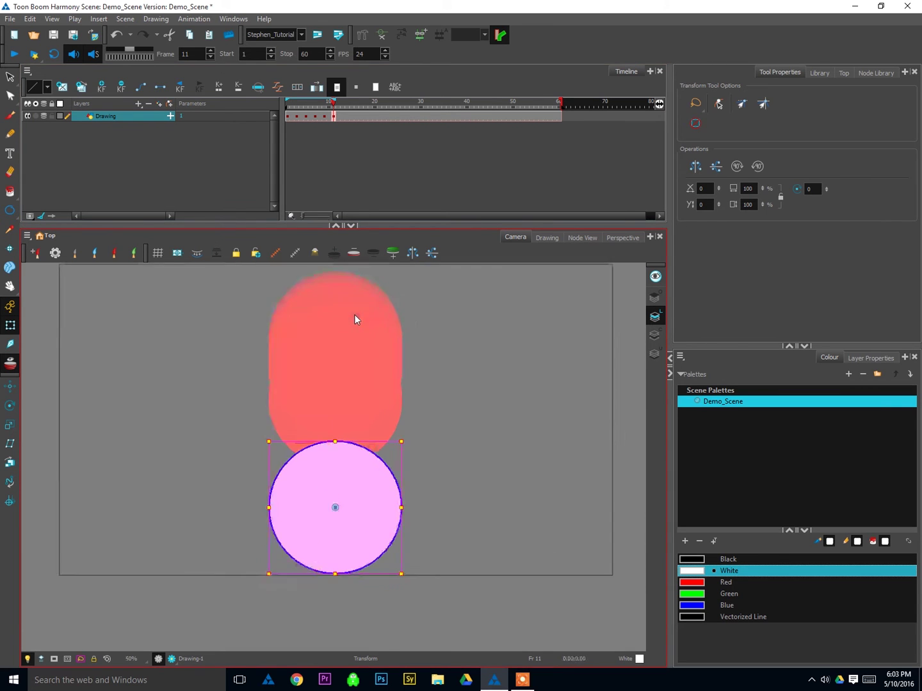
pyautogui.press('2')
pyautogui.scroll(2, 348, 280)
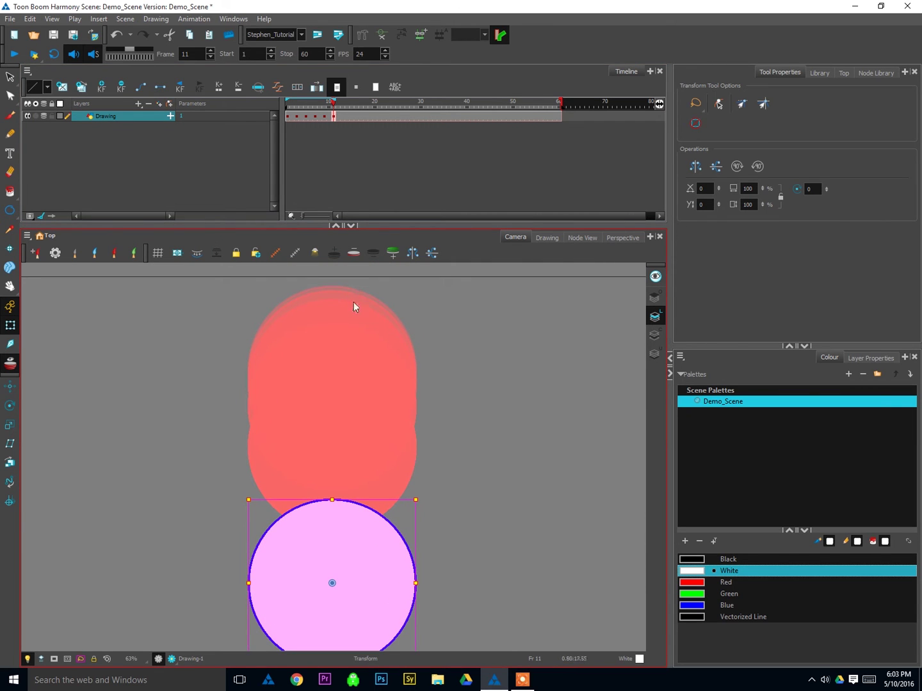
# - Undo the keyframes' two-frame spacing and delete all keyframes between frame 1 and frame 48
pyautogui.press('1')
pyautogui.press('1')
pyautogui.press('1')
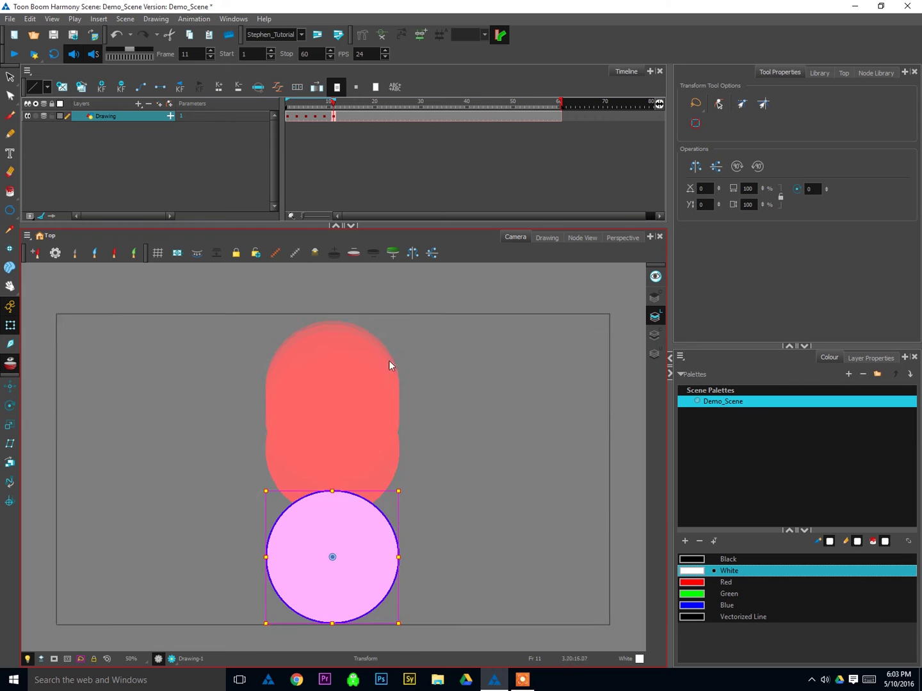
pyautogui.press('space')
pyautogui.moveTo(390, 475); pyautogui.dragTo(393, 445)
pyautogui.hotkey('ctrl', 'z')
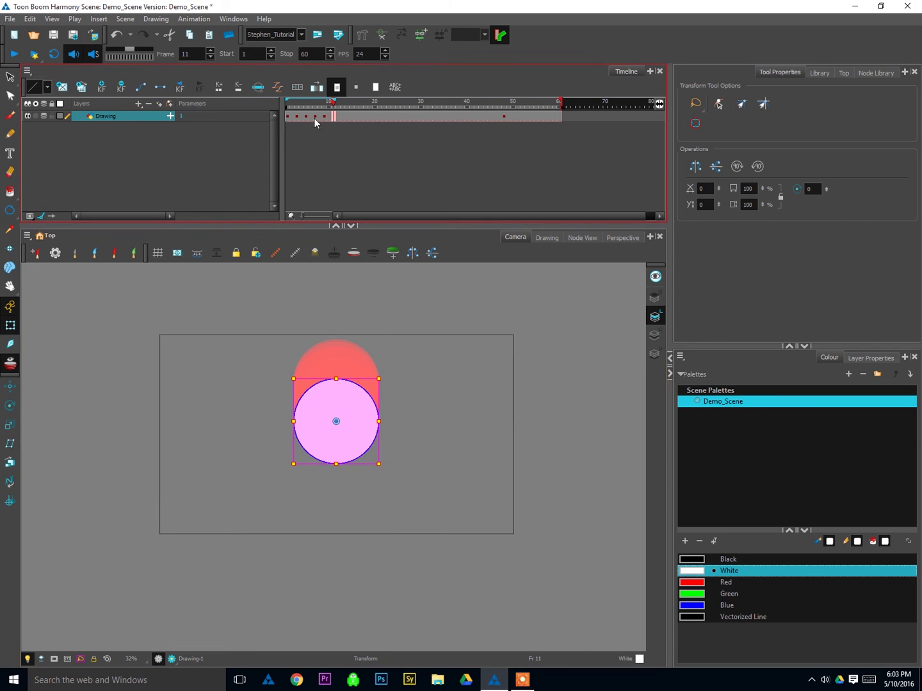
pyautogui.click(292, 117)
pyautogui.moveTo(291, 118); pyautogui.dragTo(348, 120)
pyautogui.hotkey('ctrl', 'z')
pyautogui.hotkey('ctrl', 'z')
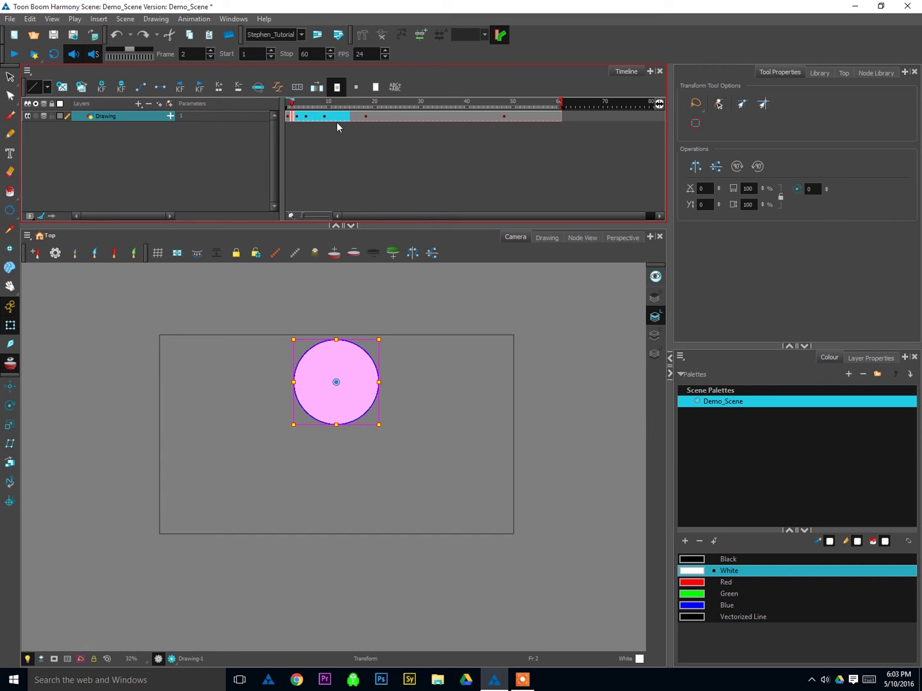
pyautogui.click(367, 118)
pyautogui.press('F7')
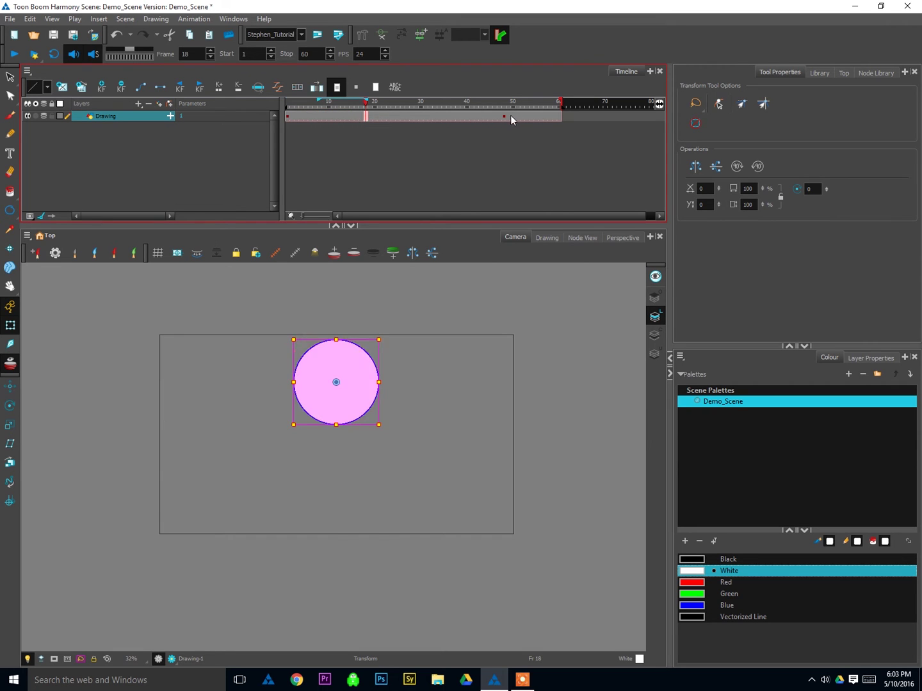
# - Move the circle's keyframe from frame 48 to frame 10, hide the onion skin and add motion interpolation from frame 1
pyautogui.click(504, 116)
pyautogui.moveTo(504, 117)
pyautogui.mouseDown()
pyautogui.moveTo(290, 116)
pyautogui.moveTo(324, 115)
pyautogui.moveTo(309, 116)
pyautogui.mouseUp()
pyautogui.hotkey('alt', 'o')
pyautogui.click(307, 117)
pyautogui.hotkey('ctrl', 'k')
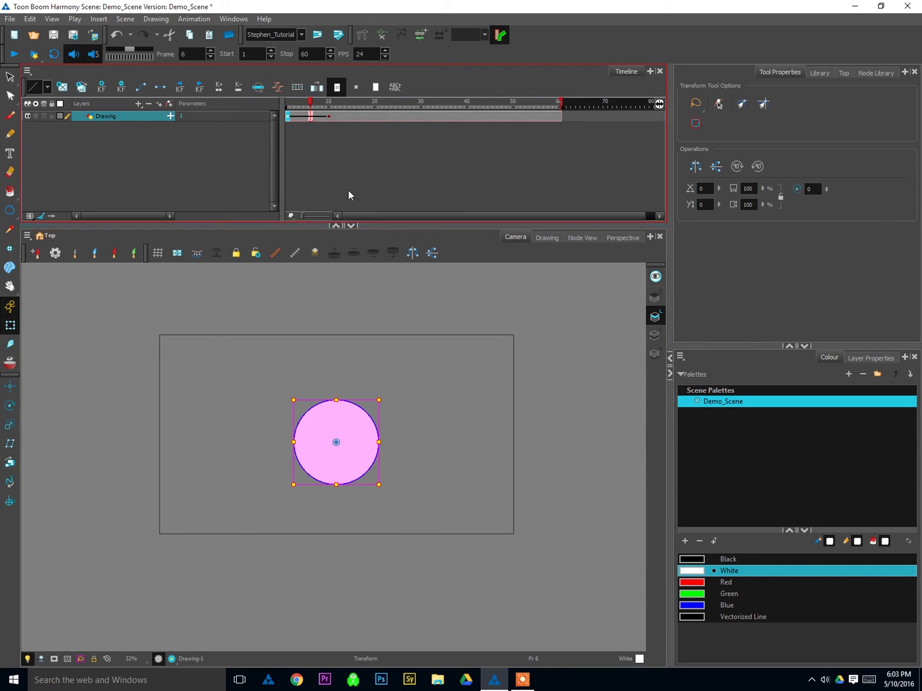
# - Open the ease settings of the frame 1 keyframe and pull its curve handle to a right time ratio of about 41.73
pyautogui.click(329, 116)
pyautogui.click(287, 117)
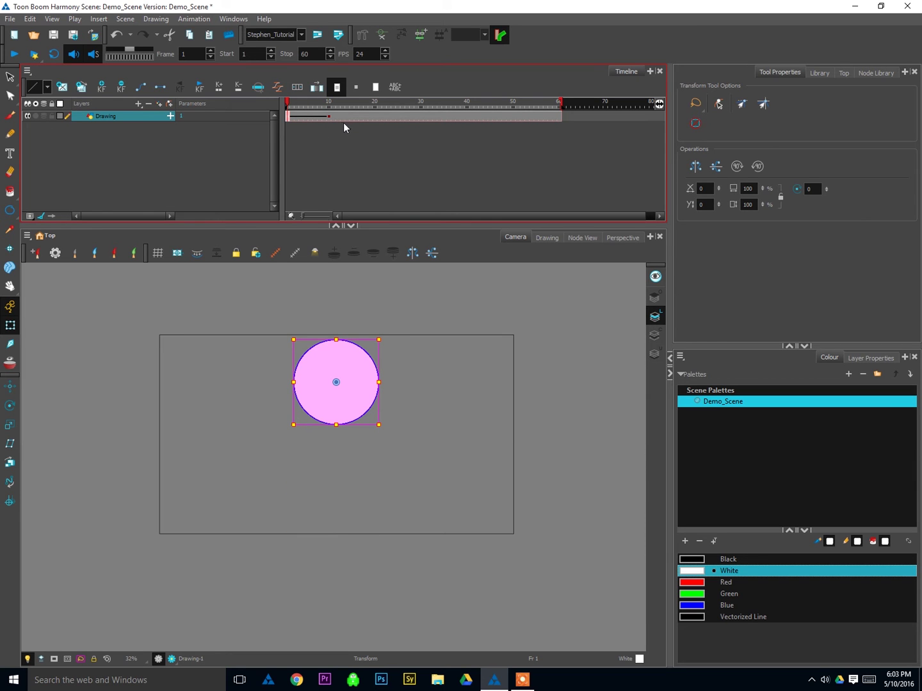
pyautogui.click(281, 88)
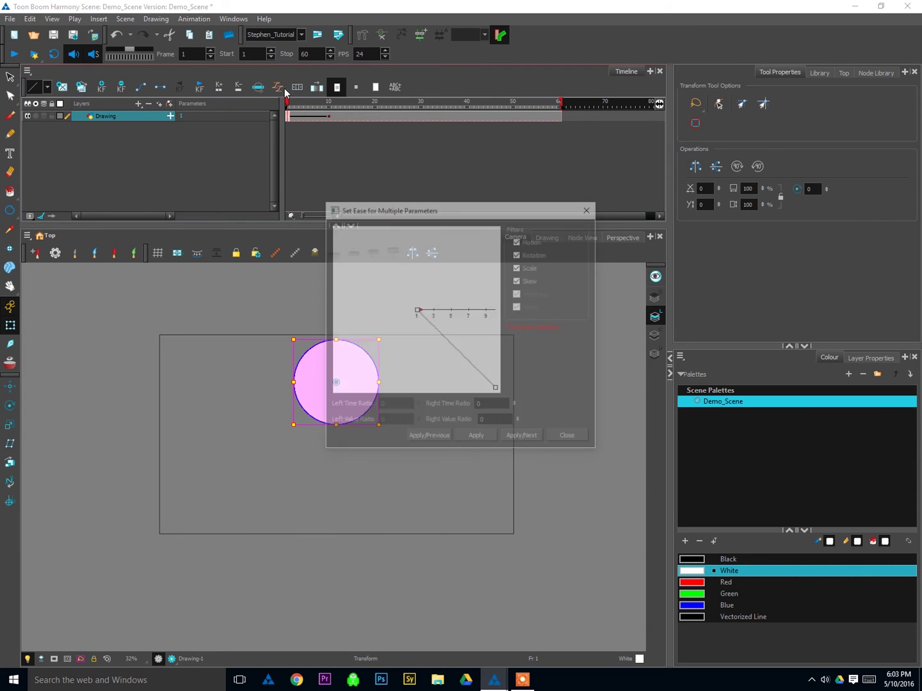
pyautogui.moveTo(468, 215); pyautogui.dragTo(554, 78)
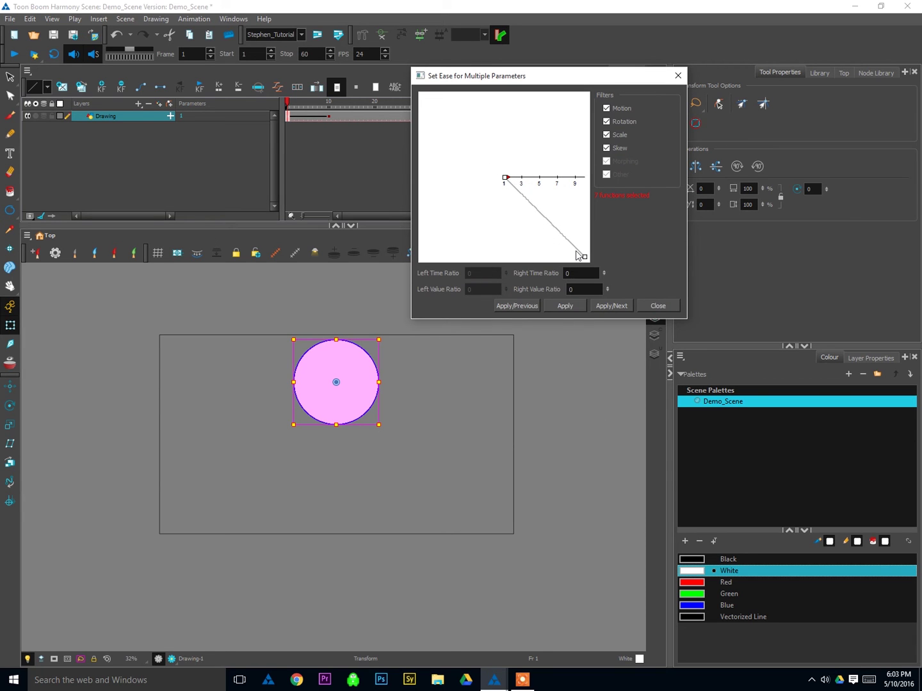
pyautogui.moveTo(550, 78); pyautogui.dragTo(589, 82)
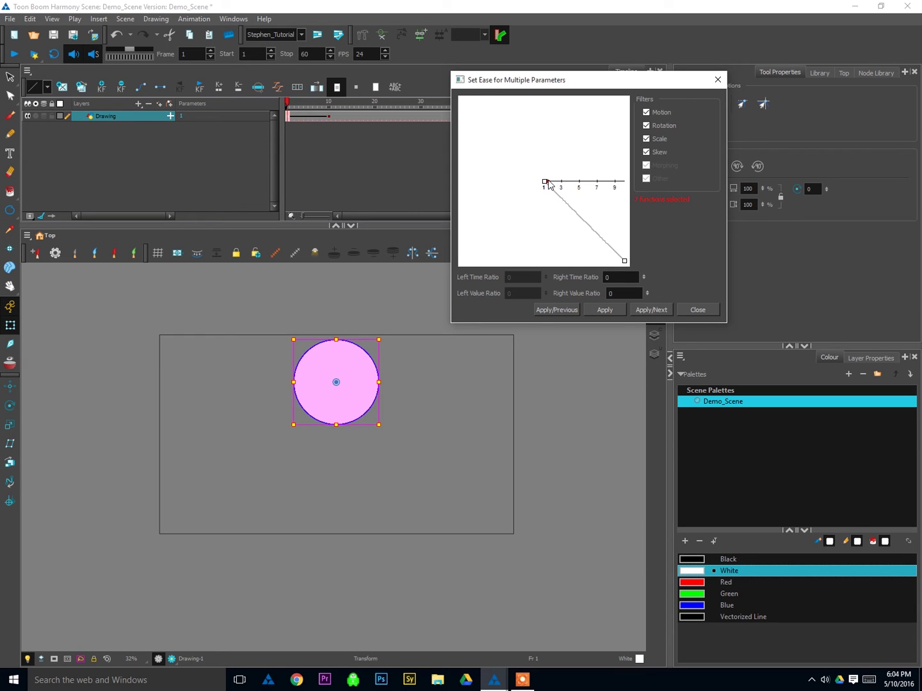
pyautogui.moveTo(549, 184); pyautogui.dragTo(579, 184)
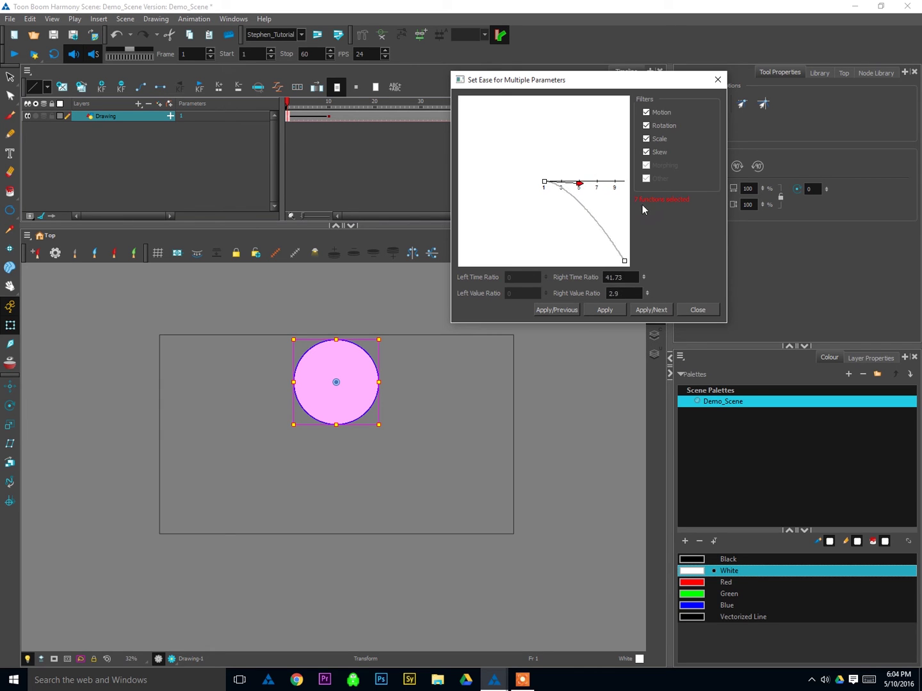
# - Set the frame 1 ease to a right time ratio of 50 and right value ratio of 0, and apply it
pyautogui.moveTo(630, 277); pyautogui.dragTo(568, 297)
pyautogui.write('0')
pyautogui.press('Tab')
pyautogui.write('0')
pyautogui.hotkey('shift', 'Tab')
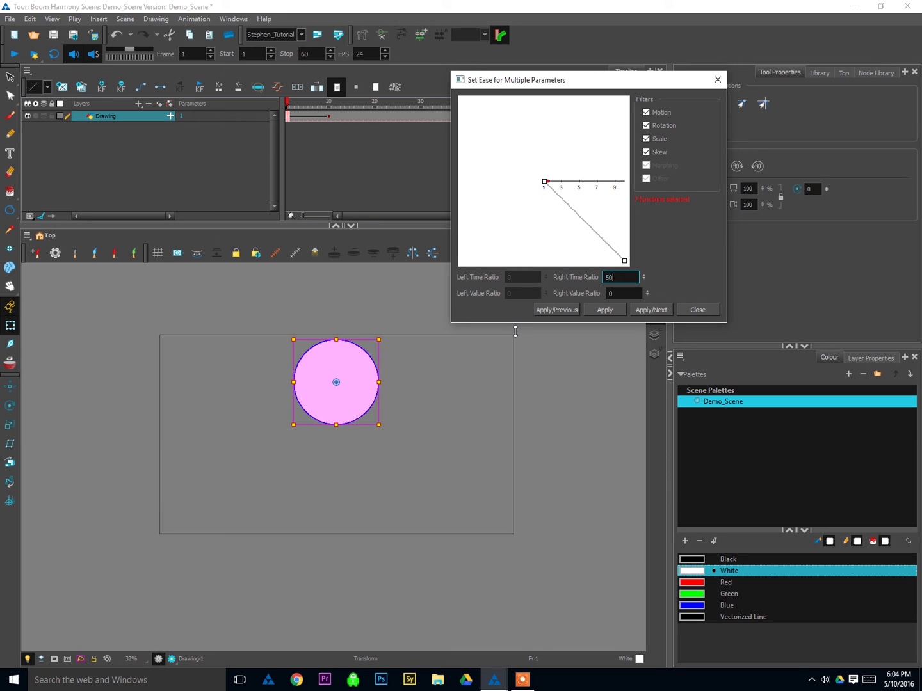
pyautogui.press('Return')
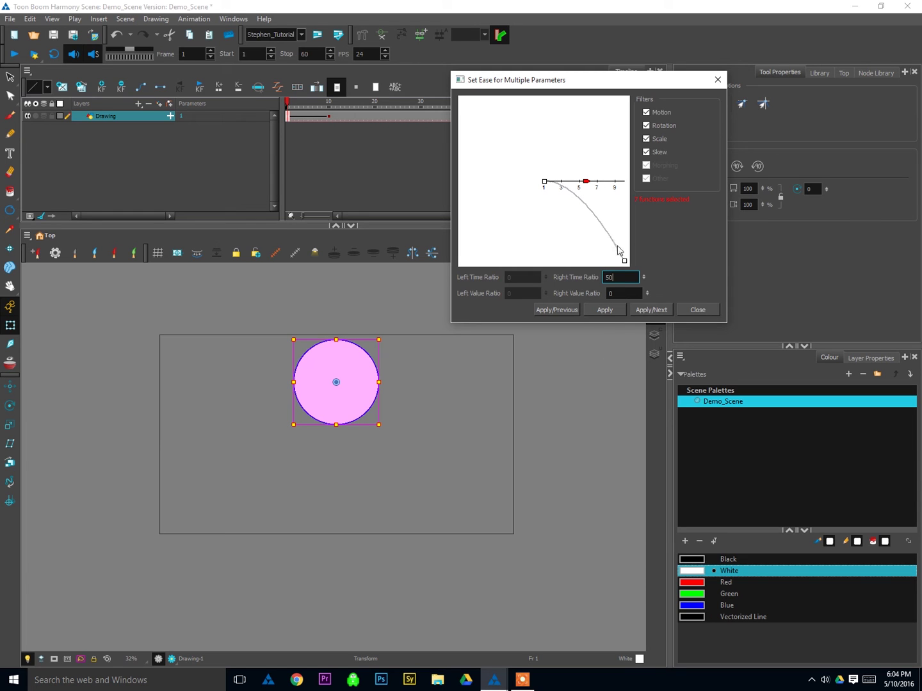
pyautogui.click(604, 311)
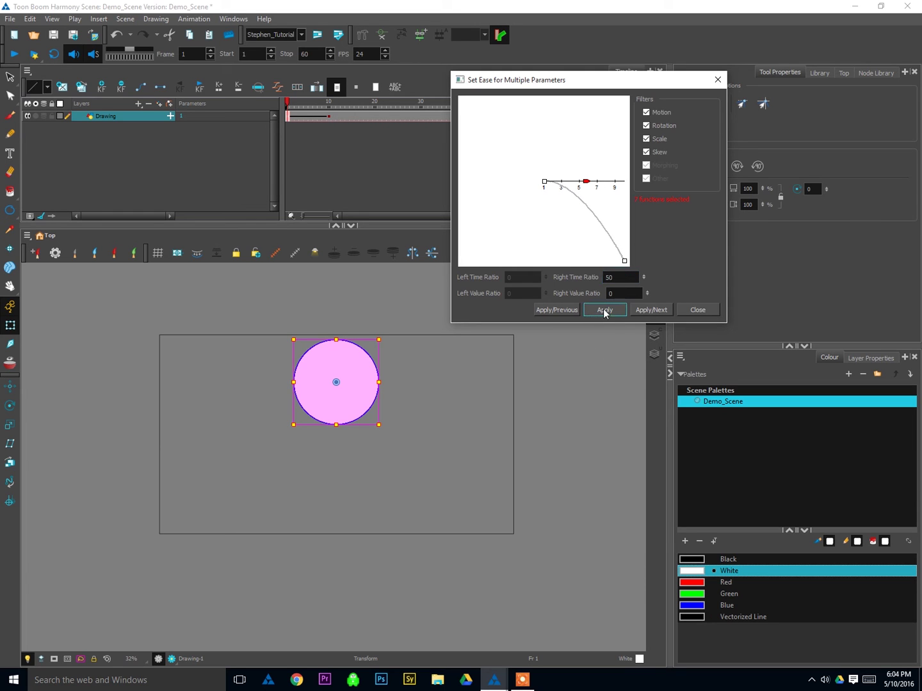
pyautogui.click(697, 311)
# - Scrub the eased fall and show the onion skin from frame 10 back to frame 1 to examine the circle's spacing
pyautogui.click(291, 106)
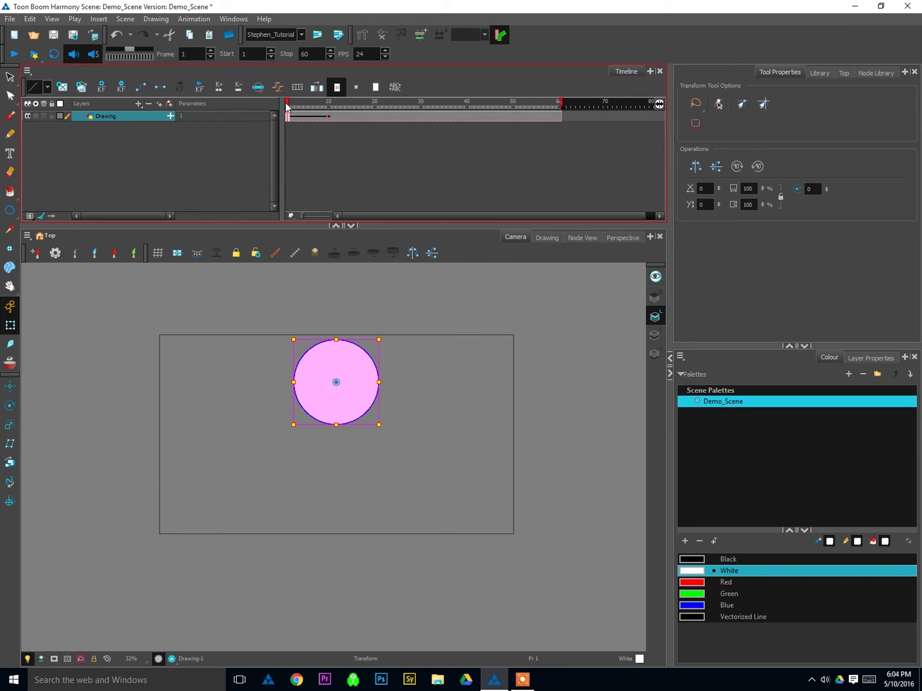
pyautogui.moveTo(291, 105); pyautogui.dragTo(313, 125)
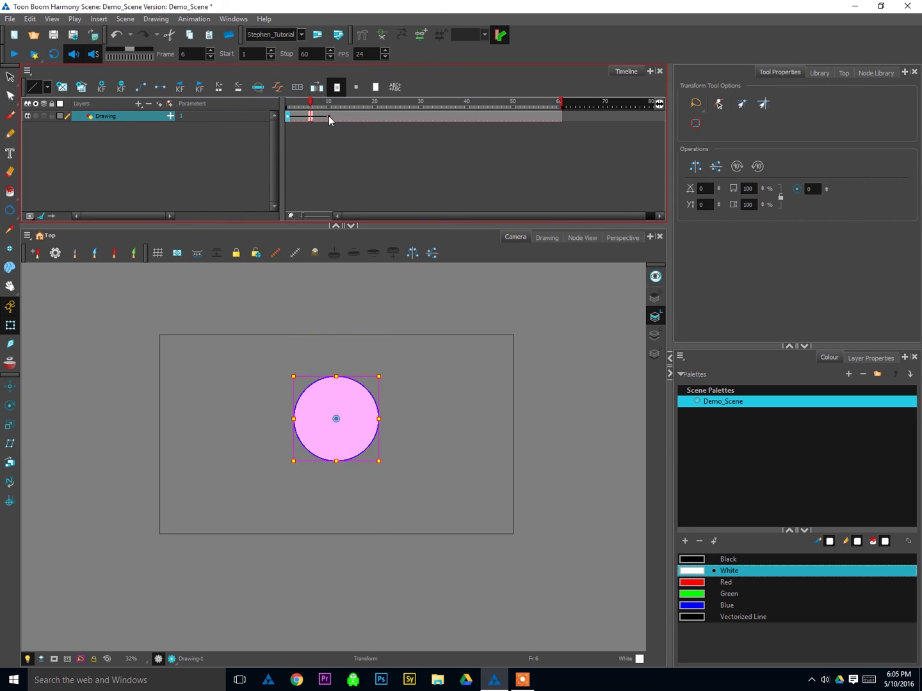
pyautogui.click(328, 116)
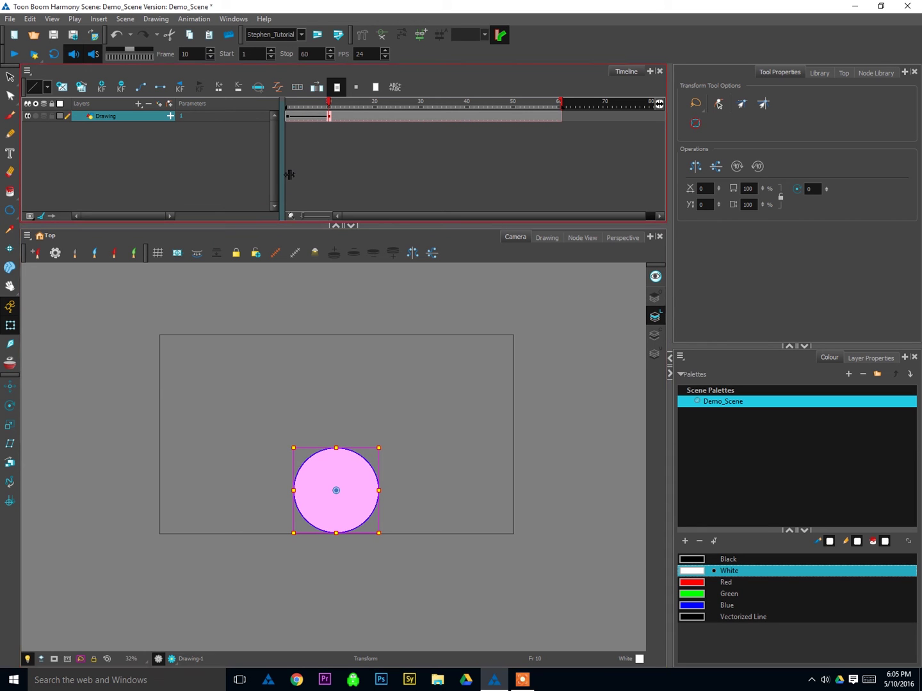
pyautogui.click(288, 115)
pyautogui.click(329, 115)
pyautogui.hotkey('alt', 'o')
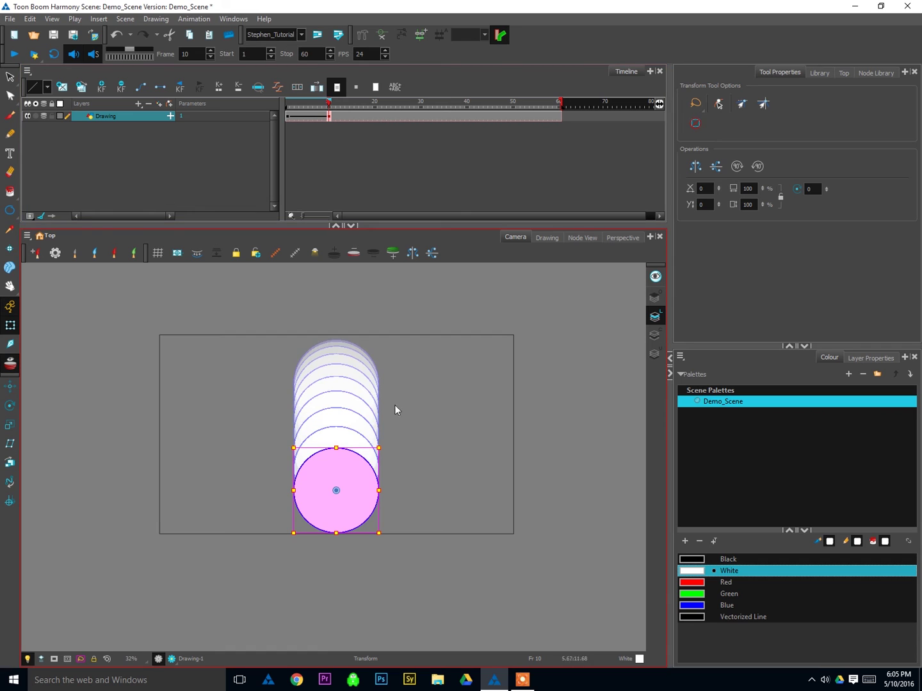
pyautogui.click(397, 427)
pyautogui.press('2')
pyautogui.press('2')
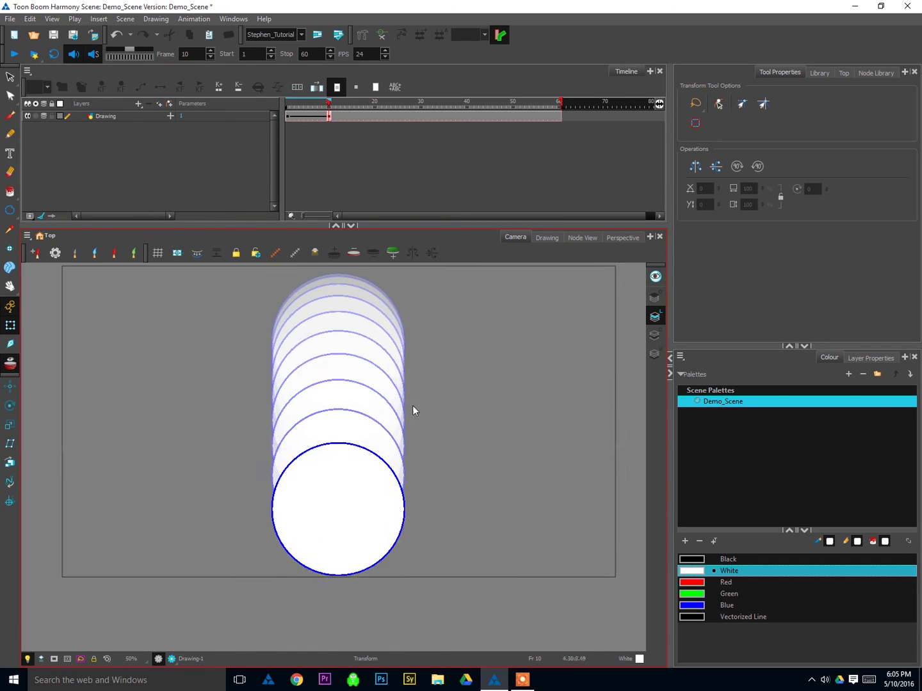
pyautogui.moveTo(440, 448); pyautogui.dragTo(441, 457)
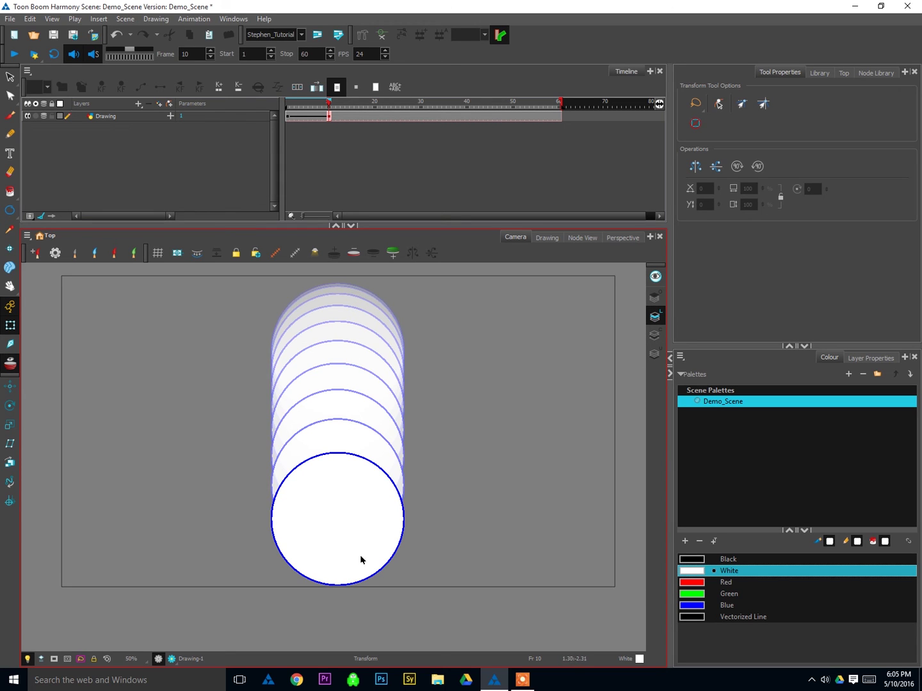
# - Set the right time ratio of the frame 1 keyframe's ease to 100 and apply it
pyautogui.click(285, 118)
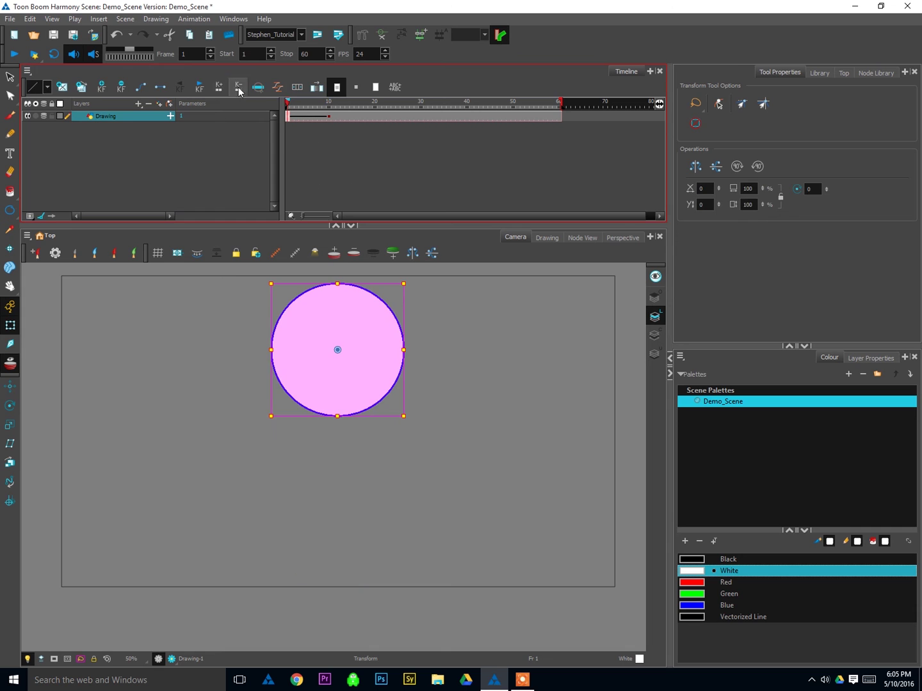
pyautogui.click(278, 86)
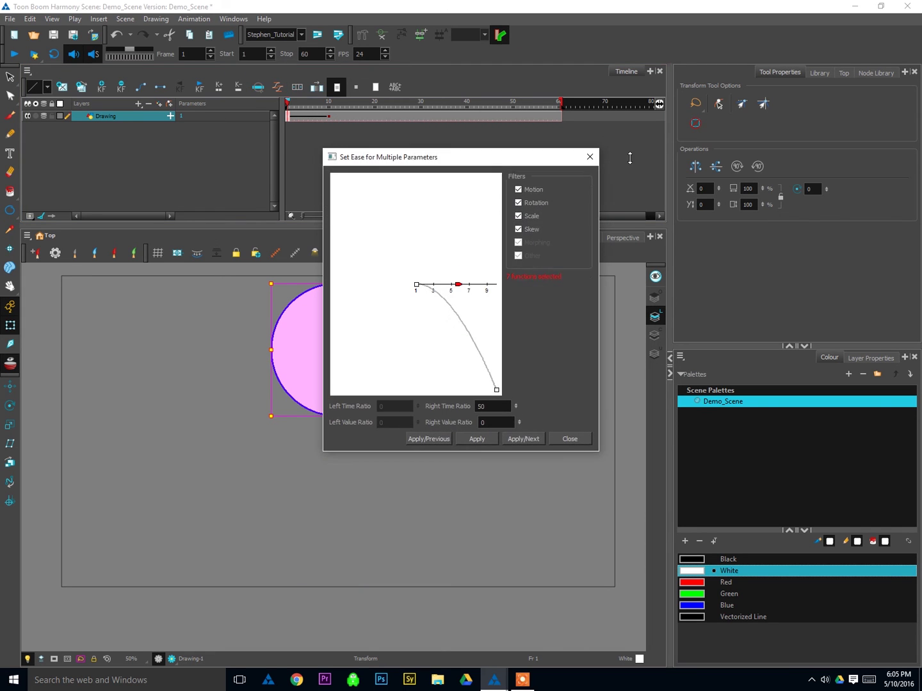
pyautogui.moveTo(519, 191); pyautogui.dragTo(656, 159)
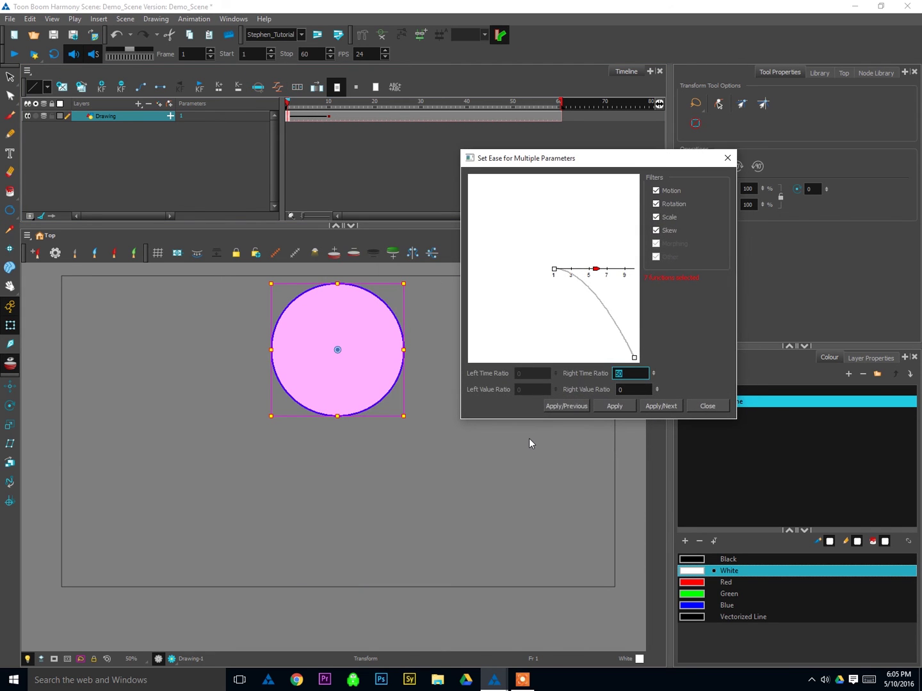
pyautogui.write('100')
pyautogui.press('Return')
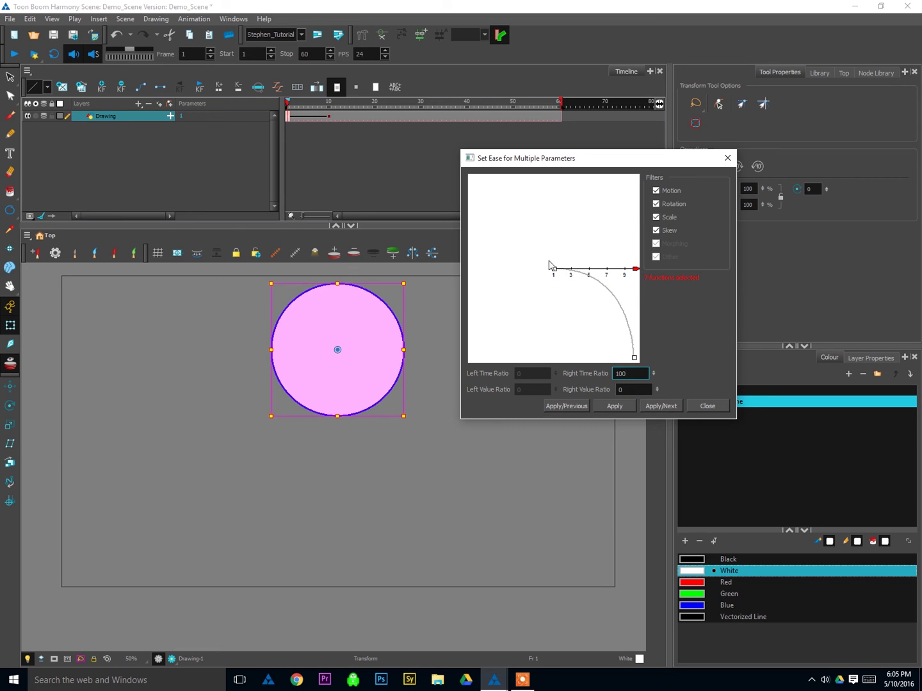
pyautogui.click(615, 406)
pyautogui.click(707, 407)
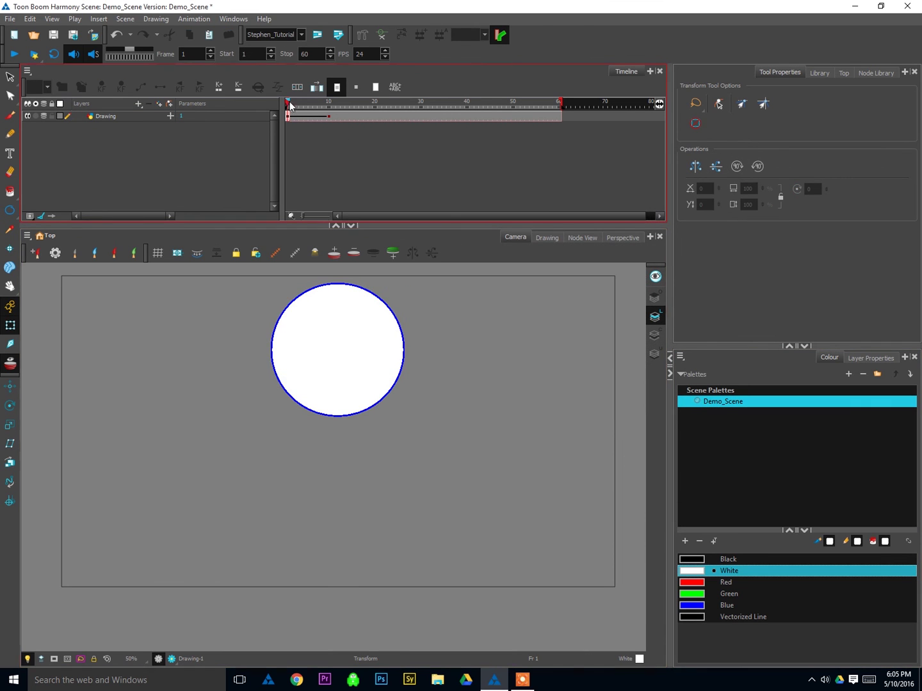
# - Check the stronger ease at frame 10, hide the onion skin and move the landing keyframe to frame 7
pyautogui.click(328, 118)
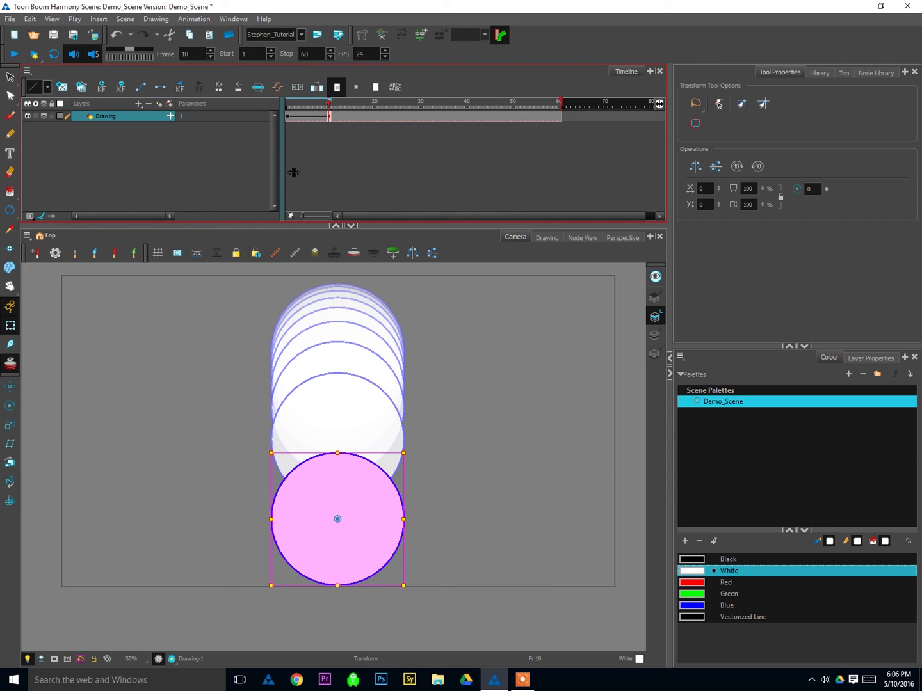
pyautogui.hotkey('alt', 'o')
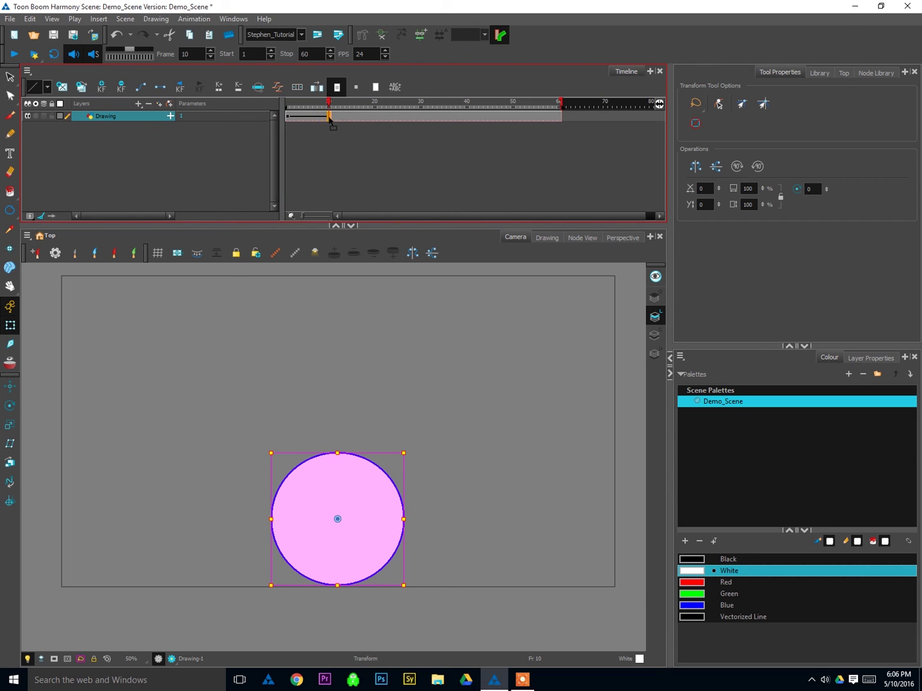
pyautogui.moveTo(328, 120)
pyautogui.mouseDown()
pyautogui.moveTo(305, 117)
pyautogui.moveTo(314, 119)
pyautogui.mouseUp()
# - Squash the circle at frame 8 into a low, wide ellipse from a pivot at its base, and shift that keyframe to frame 9
pyautogui.click(320, 120)
pyautogui.click(359, 507)
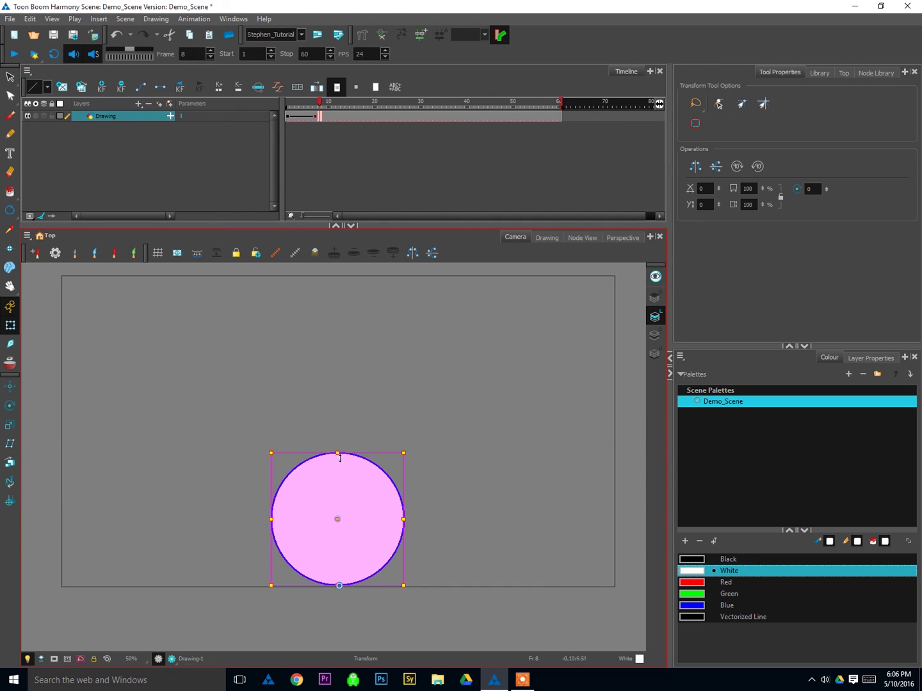
pyautogui.moveTo(340, 459); pyautogui.dragTo(340, 491)
pyautogui.moveTo(407, 539); pyautogui.dragTo(418, 539)
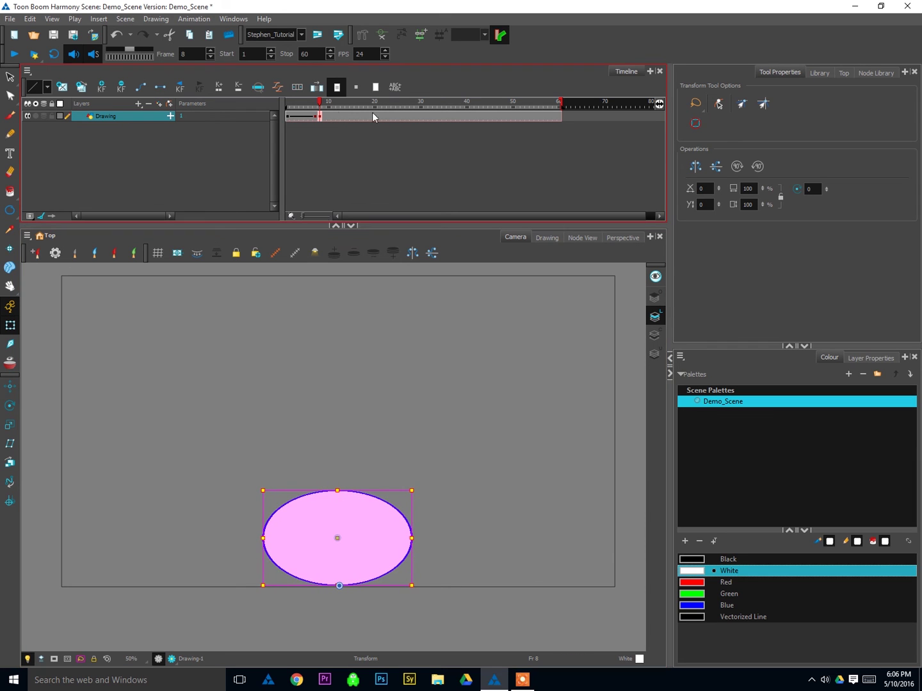
pyautogui.click(314, 118)
pyautogui.click(326, 119)
# - At frame 11, stretch the circle into a tall, narrow ellipse placed just above the camera frame's lower edge
pyautogui.click(332, 116)
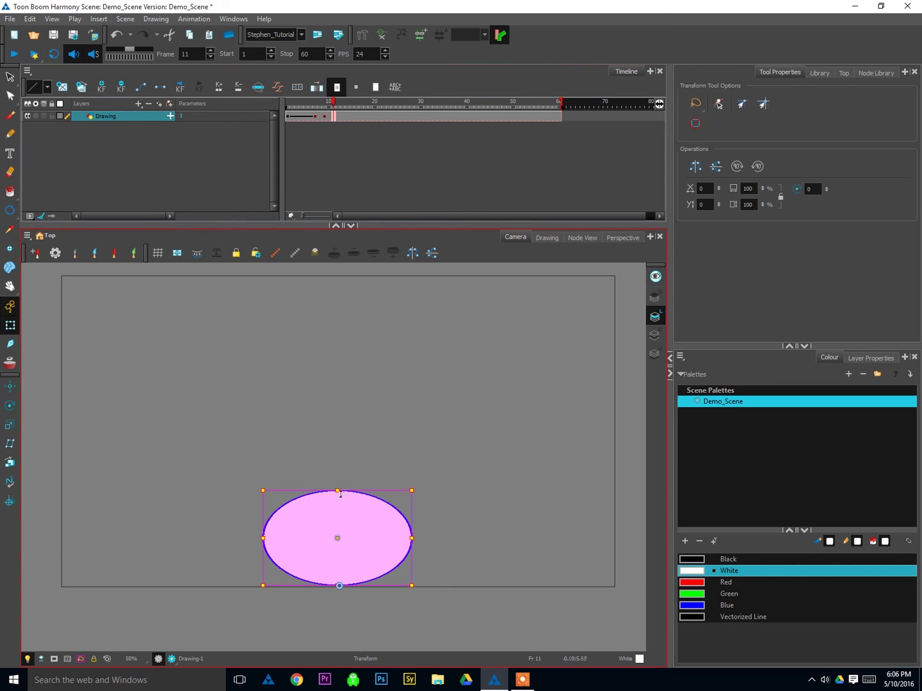
pyautogui.moveTo(337, 491); pyautogui.dragTo(343, 412)
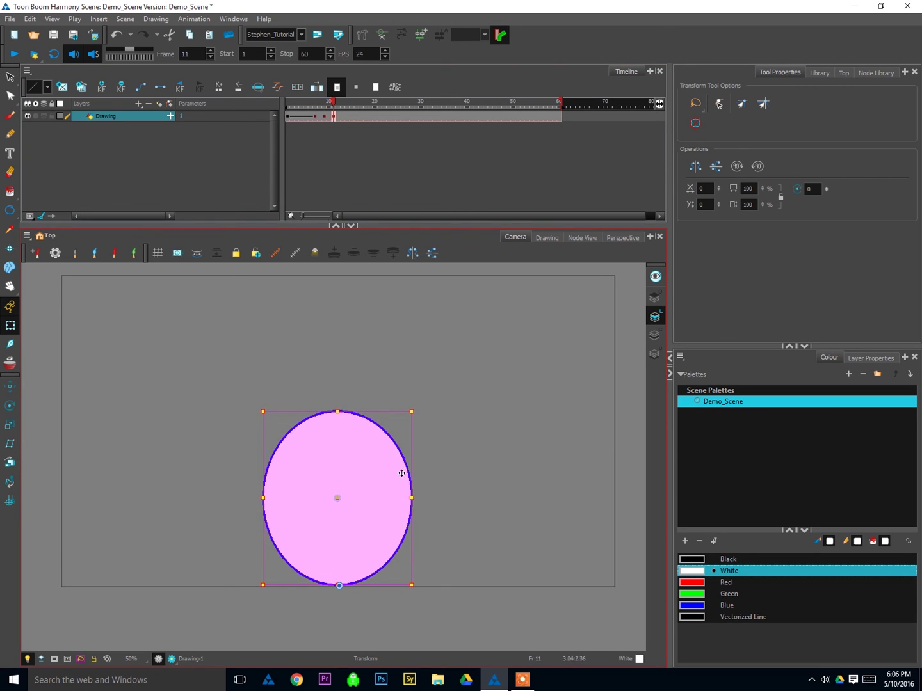
pyautogui.hotkey('ctrl', 'z')
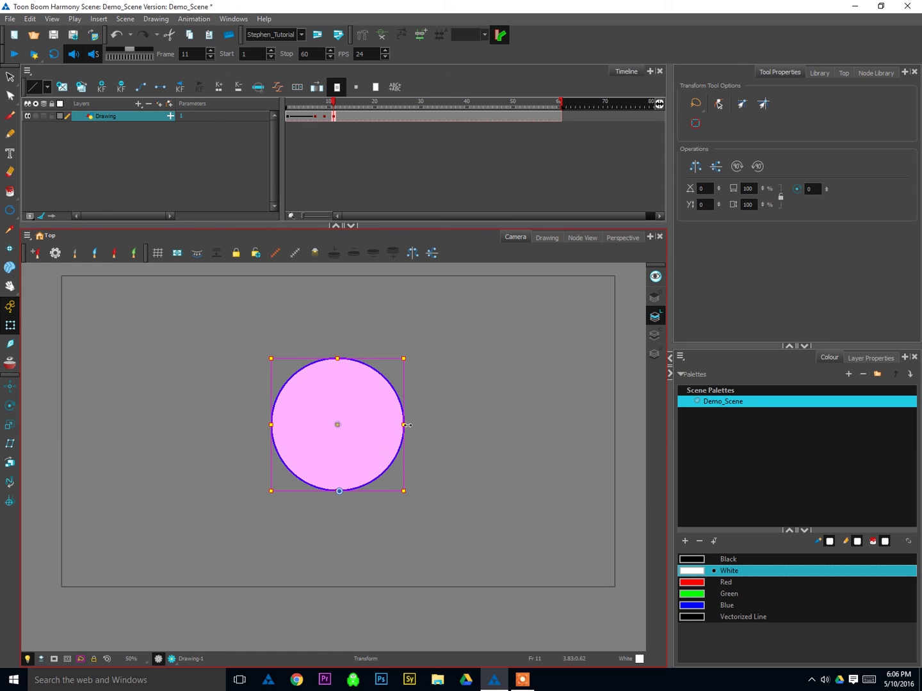
pyautogui.moveTo(404, 424); pyautogui.dragTo(398, 435)
pyautogui.moveTo(337, 360); pyautogui.dragTo(337, 343)
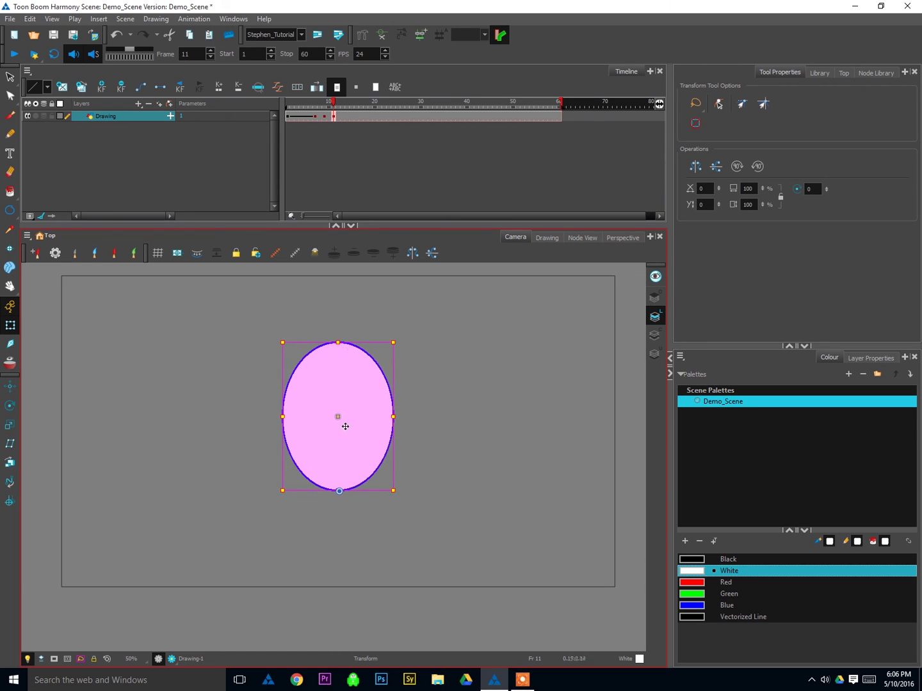
pyautogui.moveTo(345, 427); pyautogui.dragTo(343, 499)
# - Add motion interpolation between the squash at frame 9 and the stretch at frame 11, and compare frames 9 to 11
pyautogui.press(',')
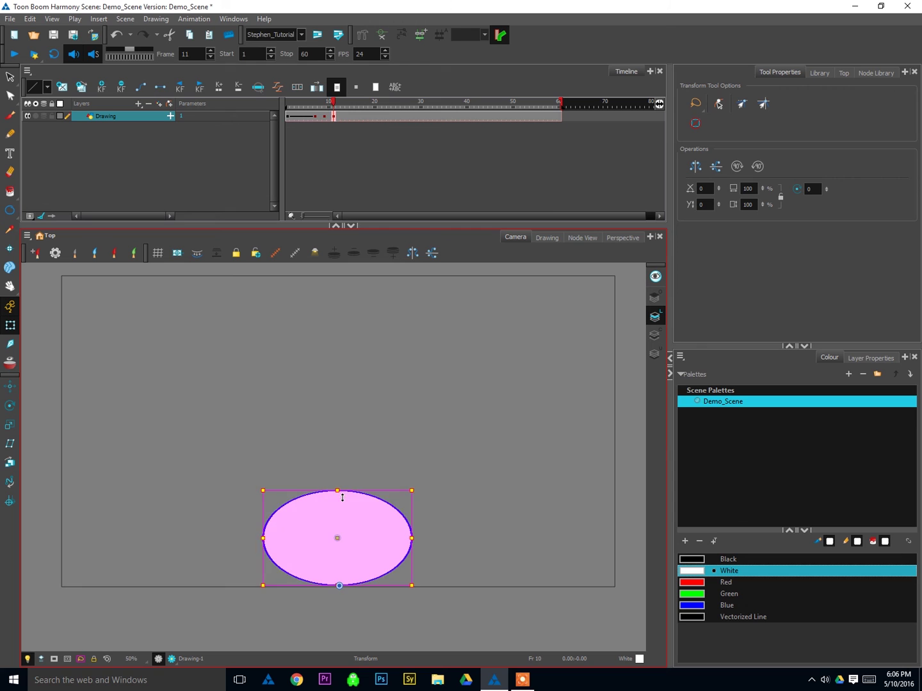
pyautogui.press('.')
pyautogui.press(',')
pyautogui.press('.')
pyautogui.click(324, 118)
pyautogui.click(332, 118)
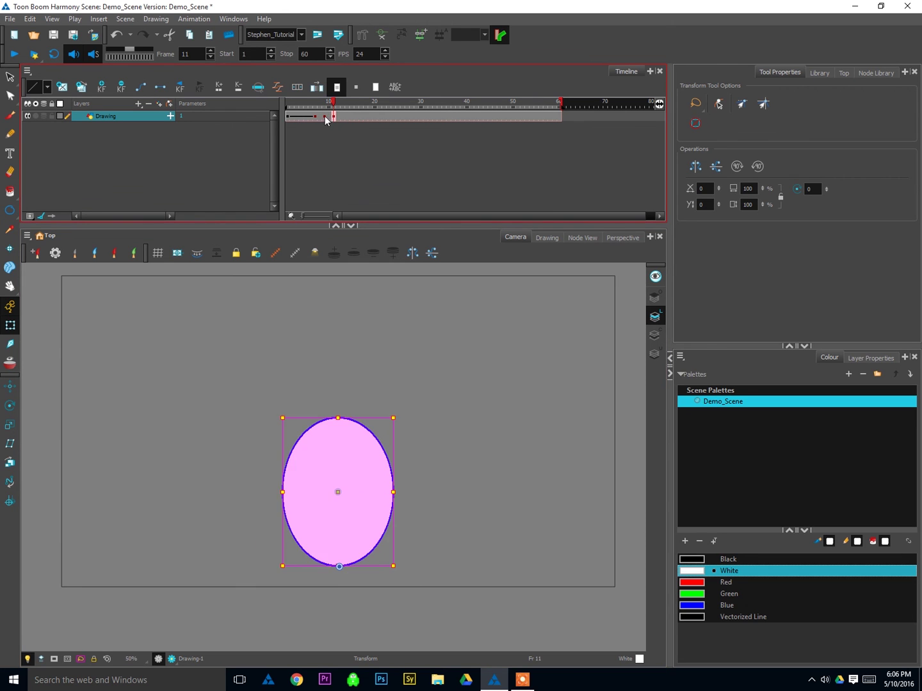
pyautogui.click(325, 119)
pyautogui.click(329, 119)
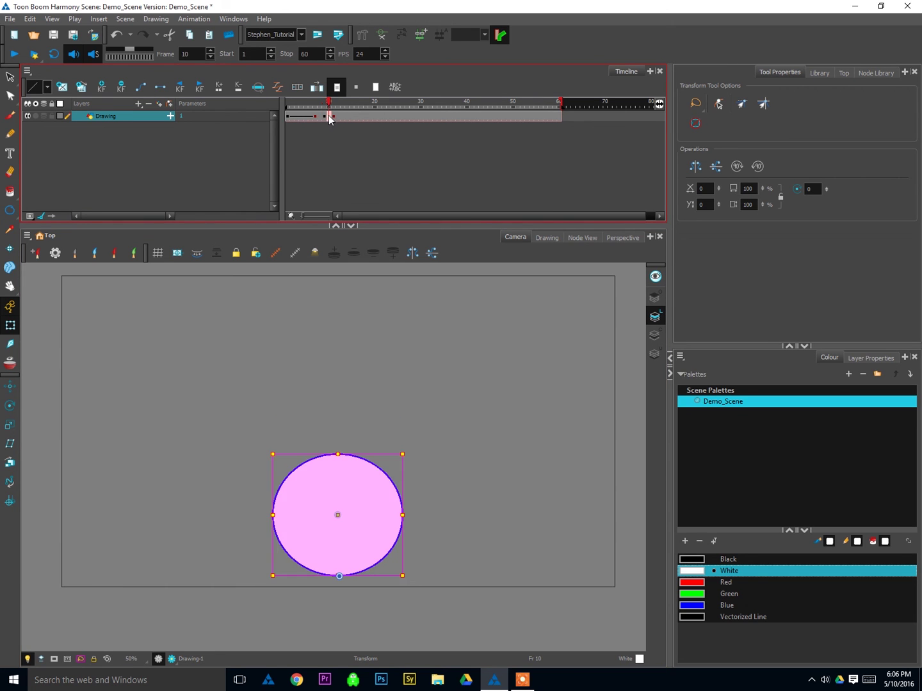
pyautogui.click(324, 116)
pyautogui.click(329, 117)
pyautogui.click(333, 118)
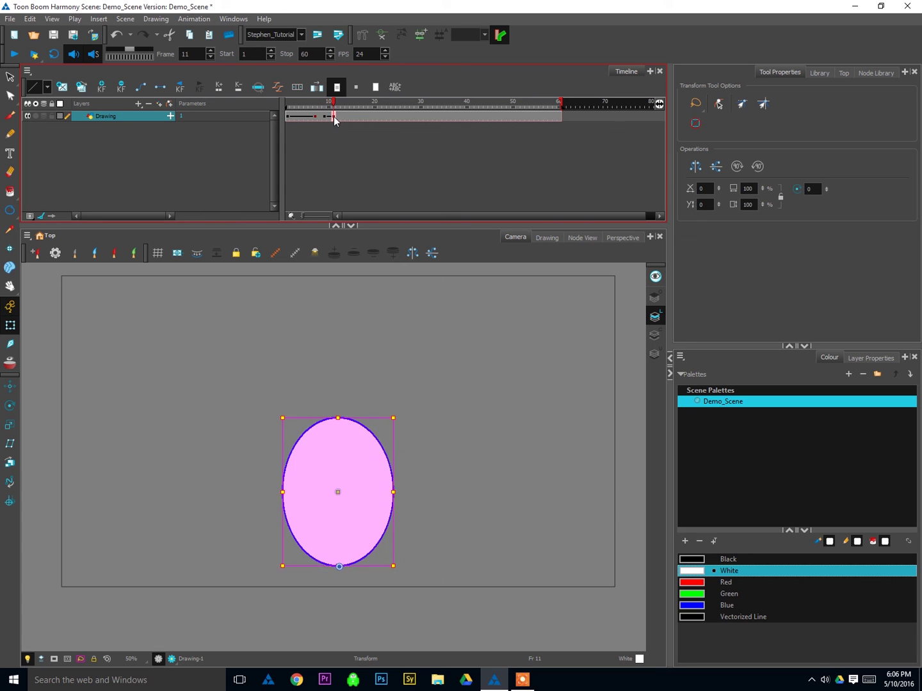
# - Show the onion skin, limit it to one frame before and after, and compare the ball across frames 9 to 11
pyautogui.click(325, 119)
pyautogui.click(334, 119)
pyautogui.click(326, 119)
pyautogui.click(329, 119)
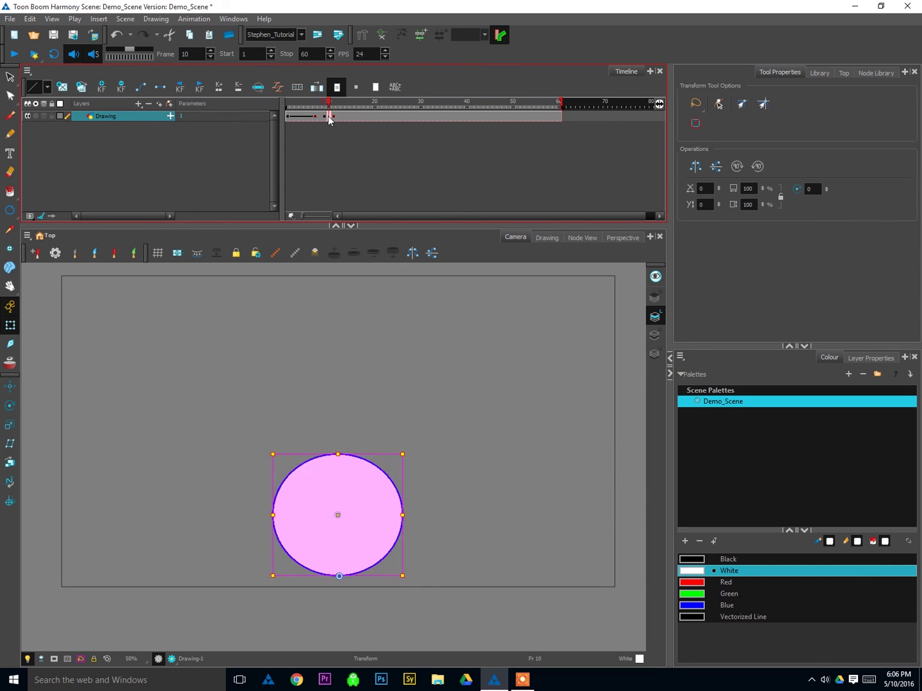
pyautogui.hotkey('alt', 'o')
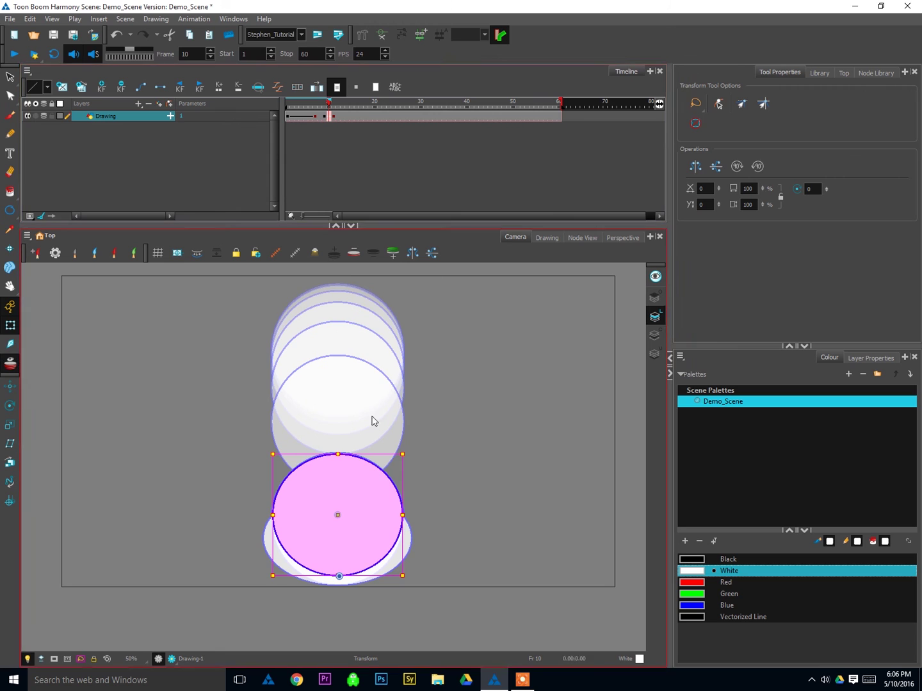
pyautogui.click(368, 105)
pyautogui.moveTo(367, 106)
pyautogui.mouseDown()
pyautogui.moveTo(338, 101)
pyautogui.moveTo(383, 109)
pyautogui.mouseUp()
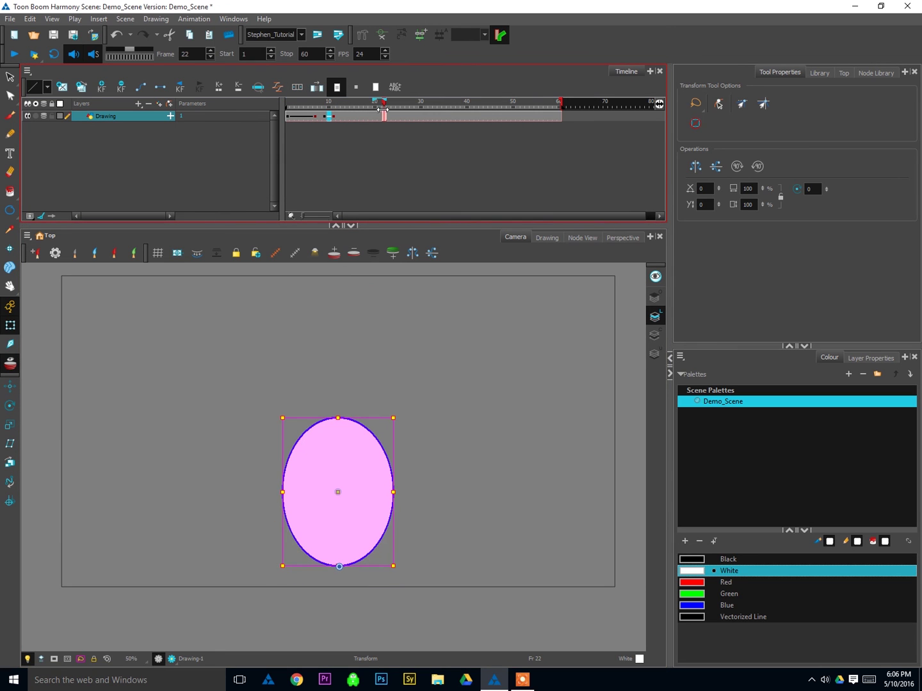
pyautogui.click(329, 118)
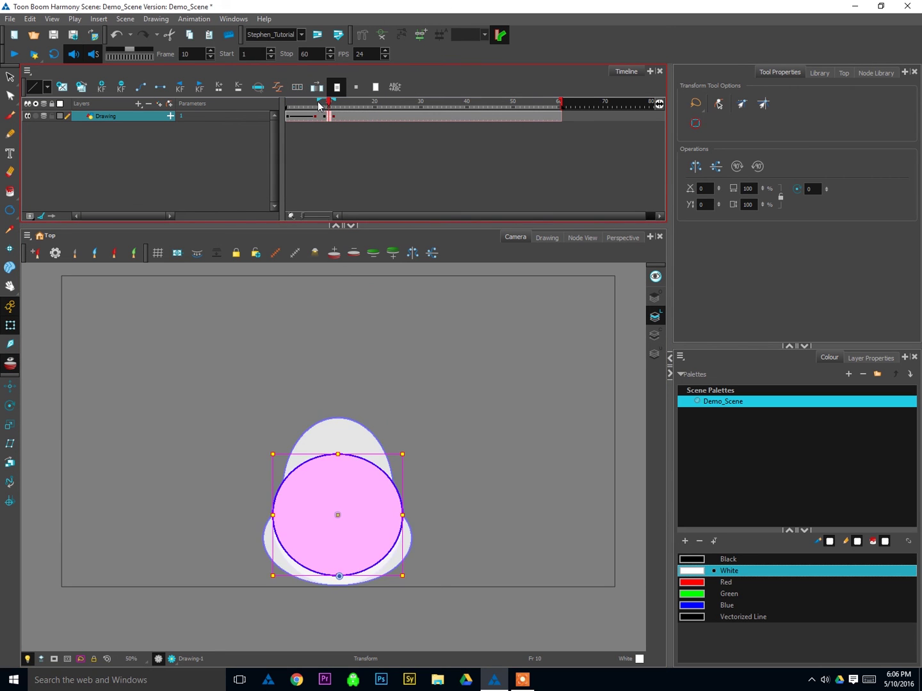
pyautogui.moveTo(320, 103); pyautogui.dragTo(329, 103)
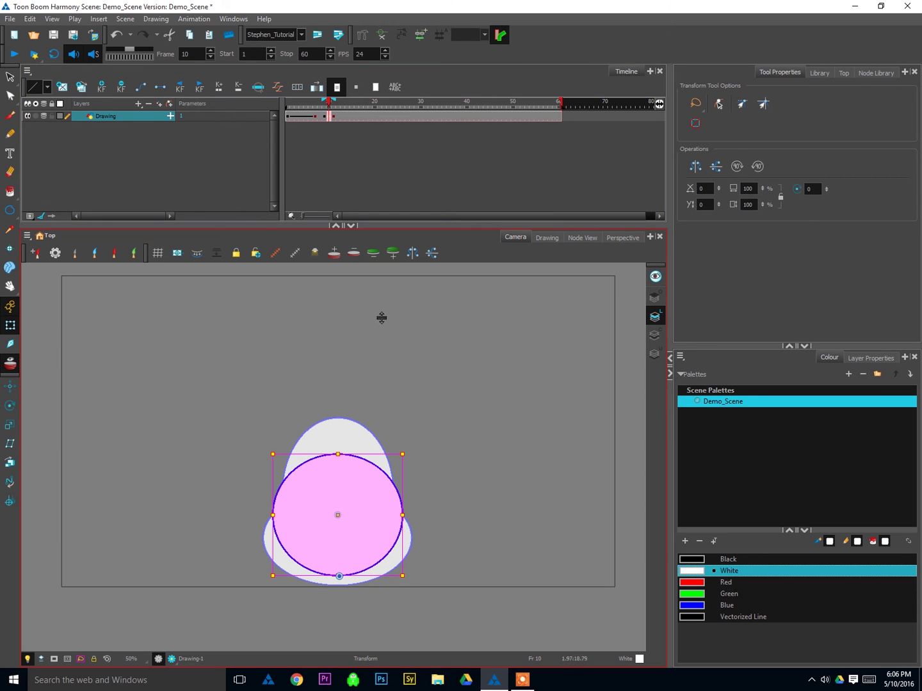
# - Set the ease of the squash keyframe at frame 9 to a Right Time Ratio of 50, and check frames 10 and 11
pyautogui.click(325, 116)
pyautogui.click(277, 86)
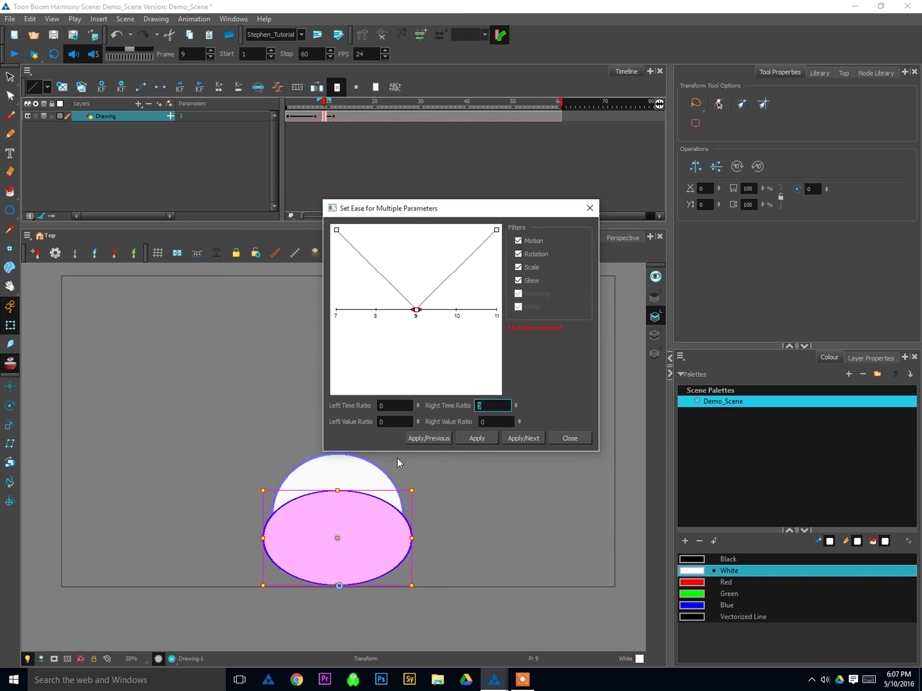
pyautogui.write('50')
pyautogui.click(483, 441)
pyautogui.click(555, 441)
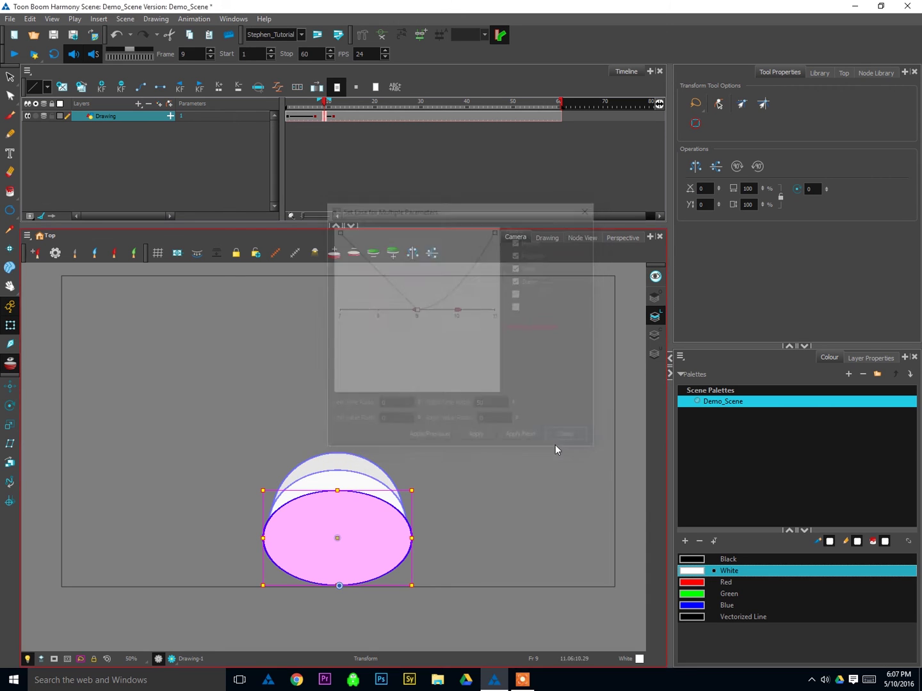
pyautogui.click(328, 116)
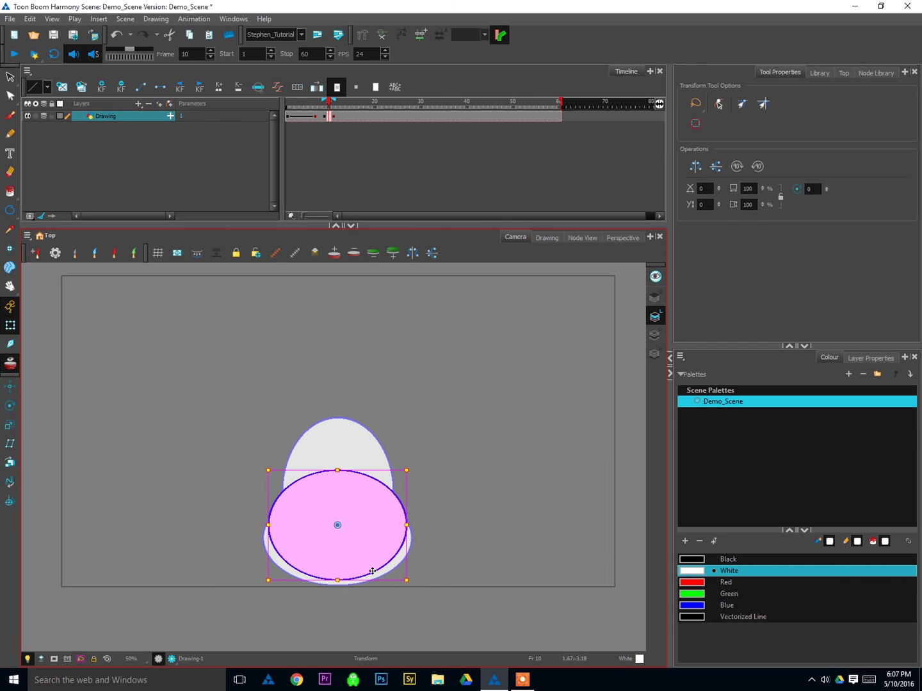
pyautogui.click(333, 116)
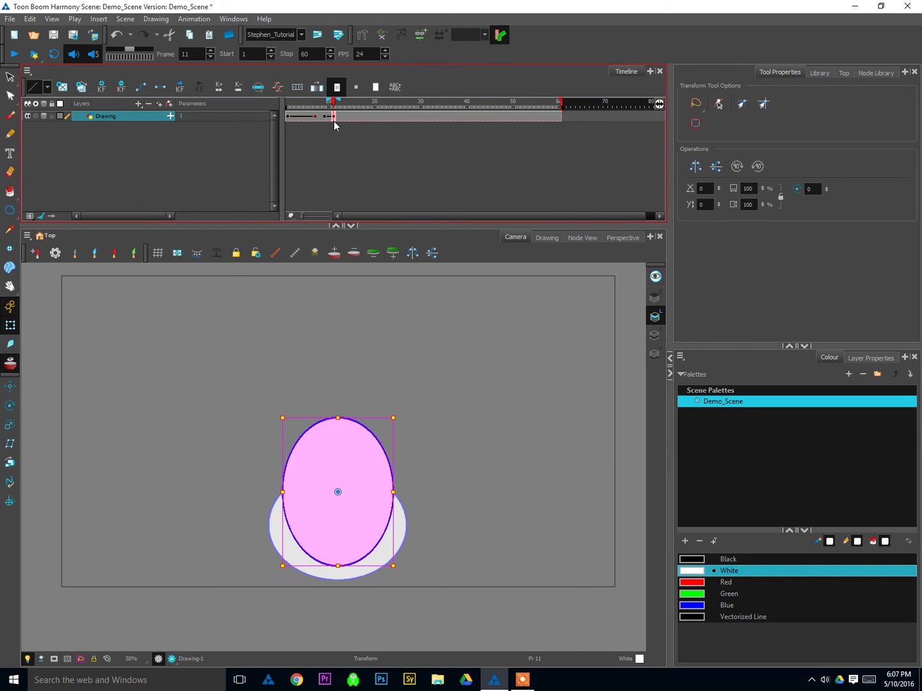
pyautogui.click(342, 115)
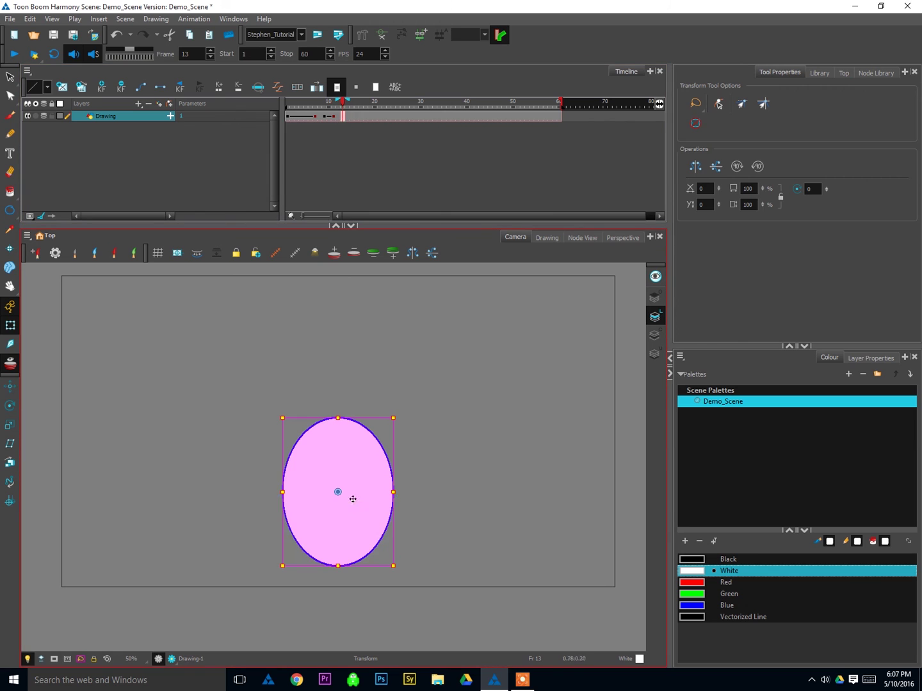
pyautogui.moveTo(355, 498); pyautogui.dragTo(355, 425)
pyautogui.hotkey('ctrl', 'z')
# - Copy the round ball's keyframe from frame 1 to frame 15, return to frame 11 and hide the onion skin
pyautogui.click(290, 116)
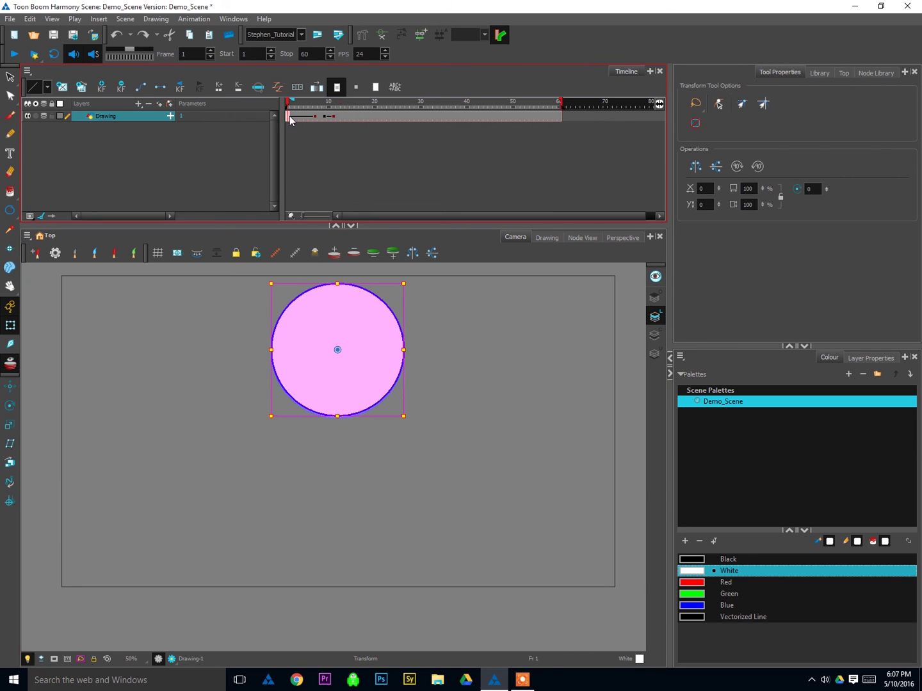
pyautogui.click(343, 116)
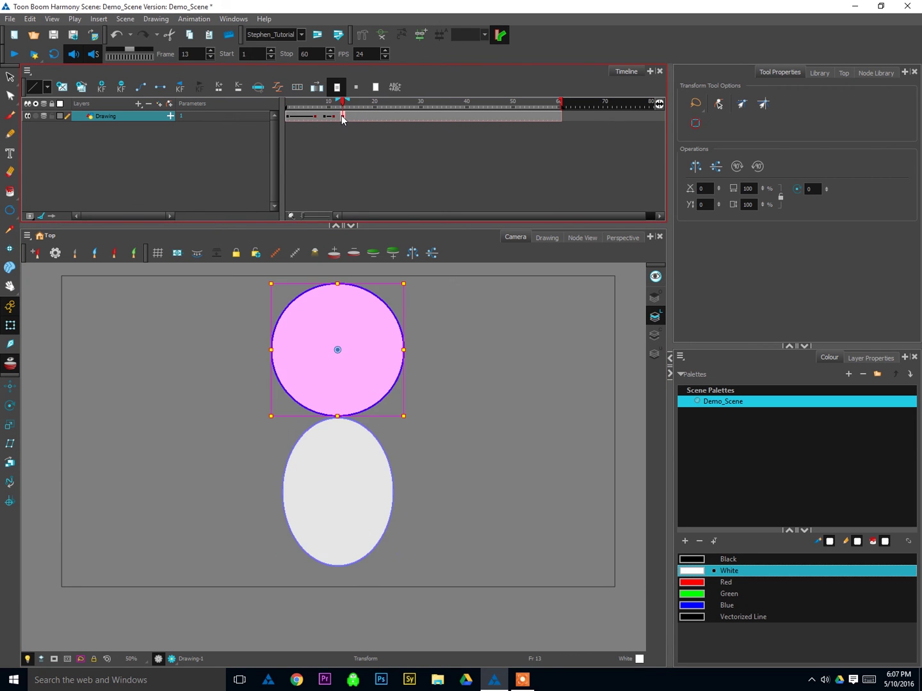
pyautogui.click(351, 116)
pyautogui.click(332, 117)
pyautogui.hotkey('alt', 'o')
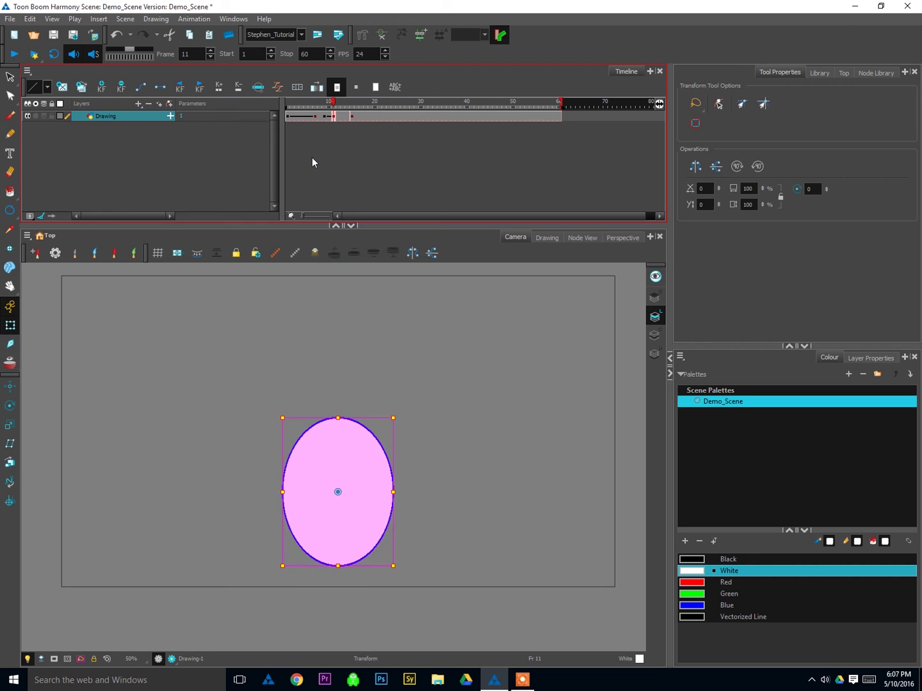
# - Add motion interpolation between the stretch at frame 11 and the round ball at frame 15, and compare both poses
pyautogui.click(352, 117)
pyautogui.click(333, 117)
pyautogui.press('alt')
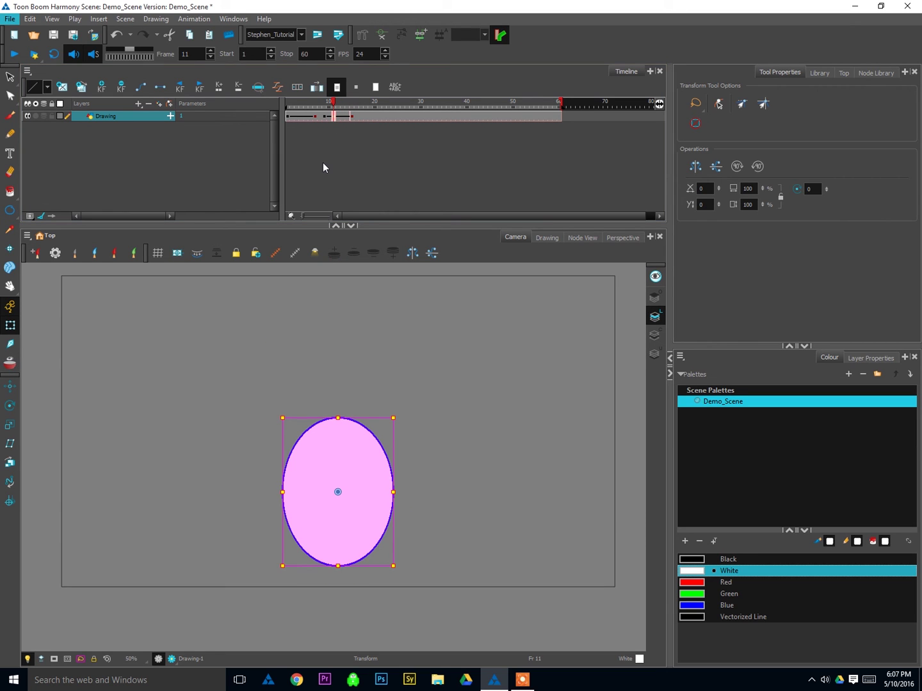
pyautogui.click(351, 117)
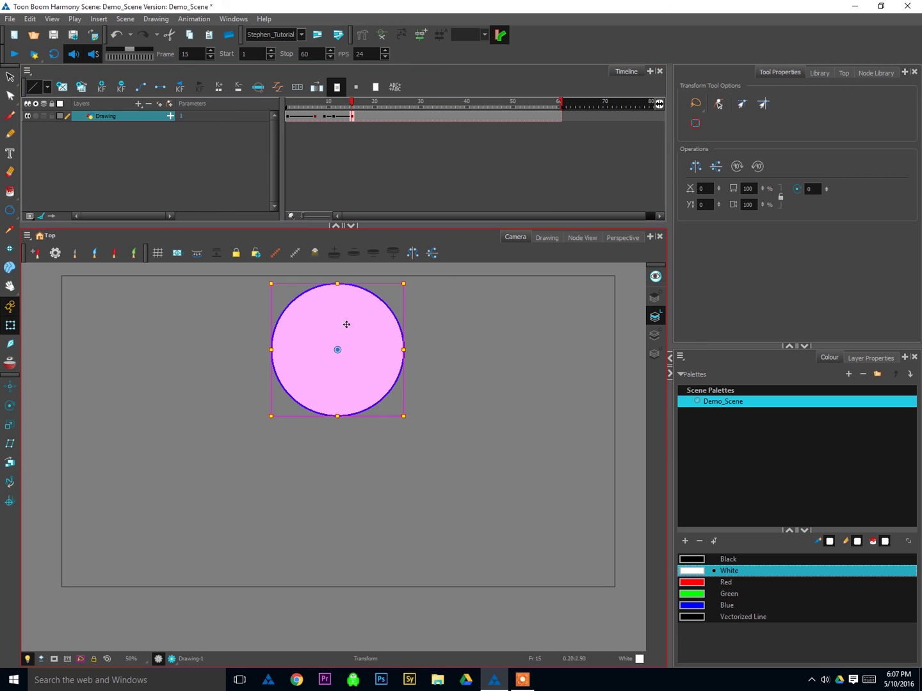
pyautogui.click(333, 115)
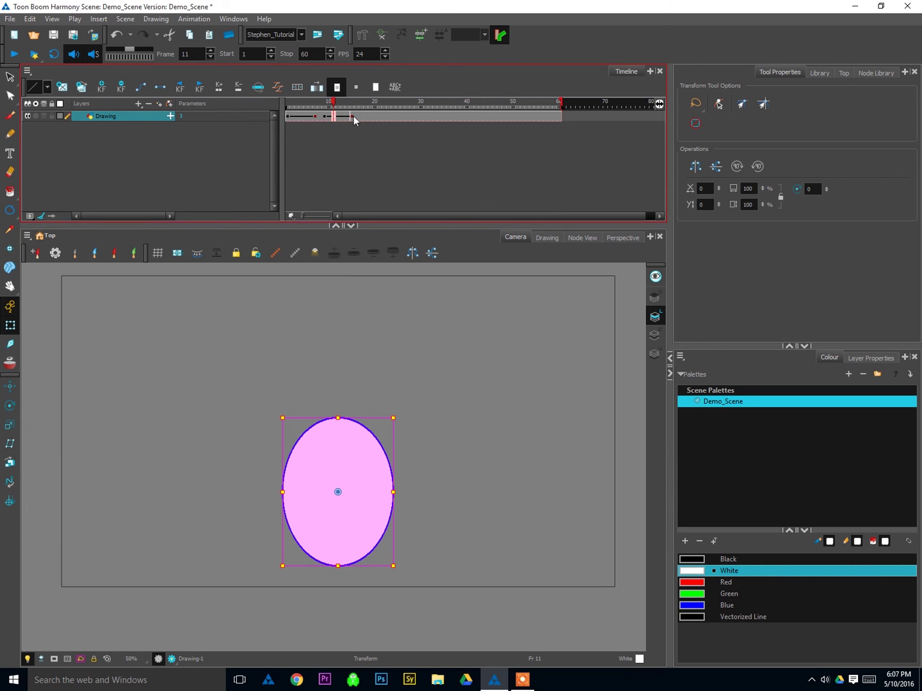
# - Set the ease of the keyframe at frame 15 to a Left Time Ratio of 50
pyautogui.click(353, 115)
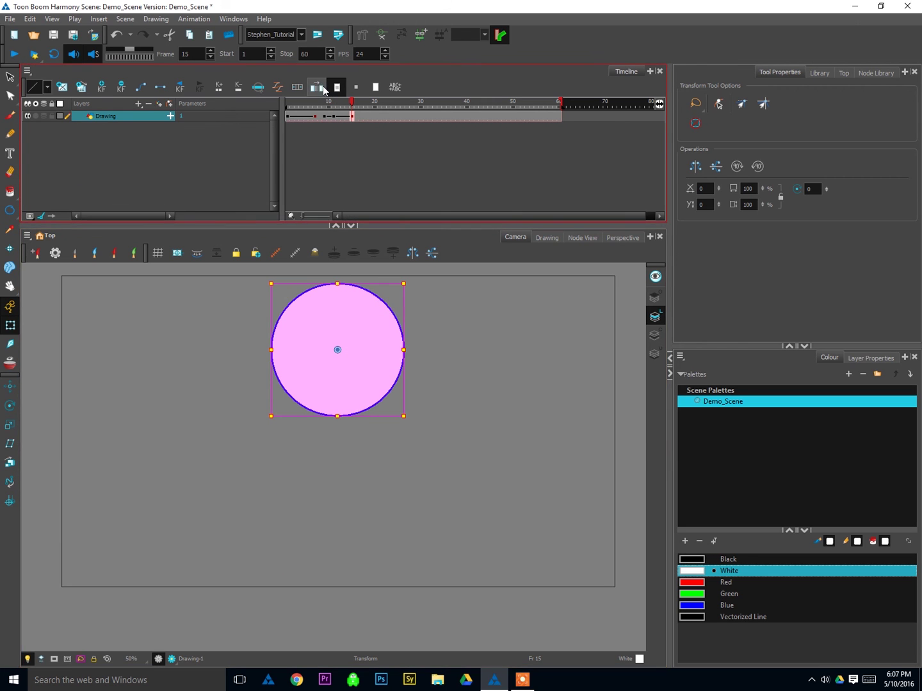
pyautogui.click(277, 88)
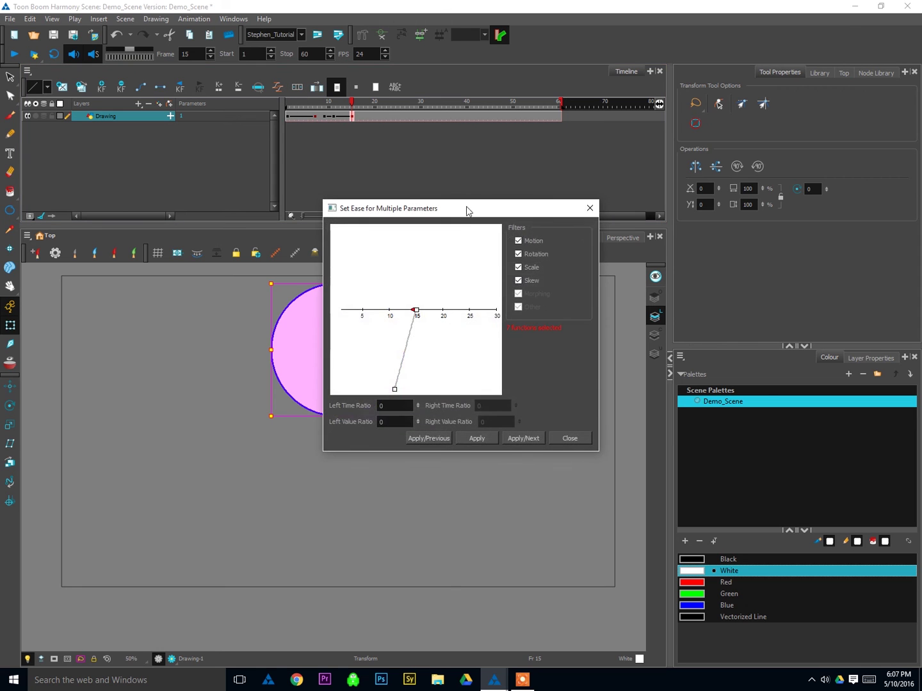
pyautogui.write('50')
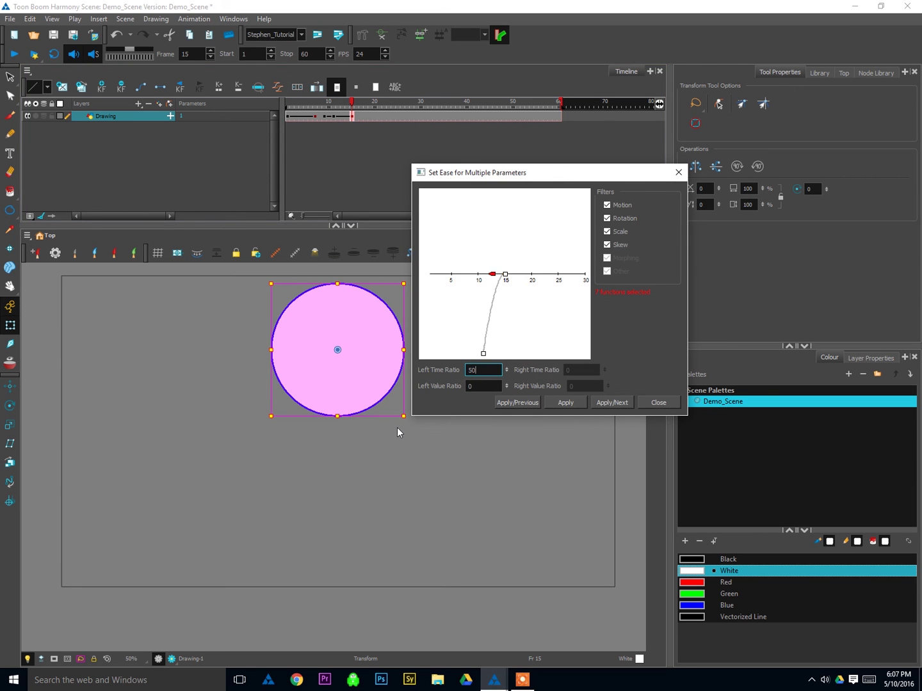
pyautogui.click(565, 402)
pyautogui.click(557, 453)
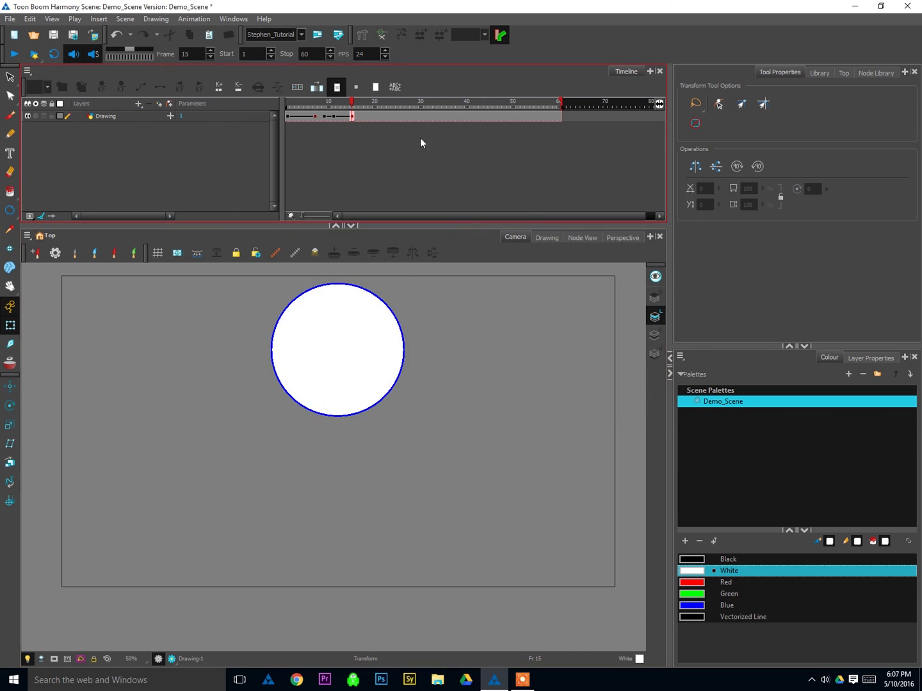
# - Set the playback stop frame to 15 and check the rebounding ball at frames 13 and 12
pyautogui.click(353, 118)
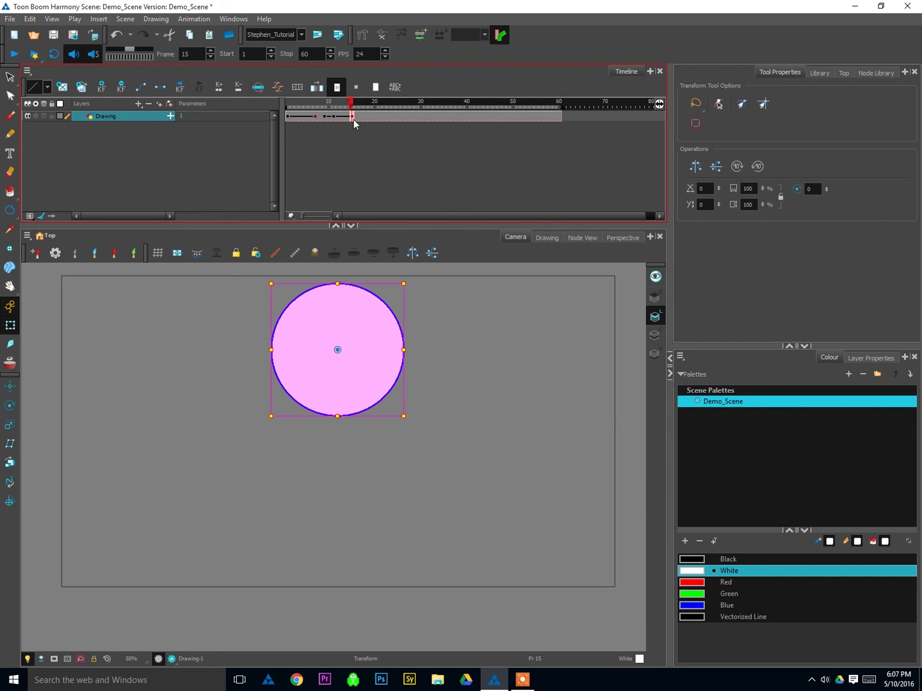
pyautogui.moveTo(354, 119); pyautogui.dragTo(358, 107)
pyautogui.click(343, 105)
pyautogui.click(337, 107)
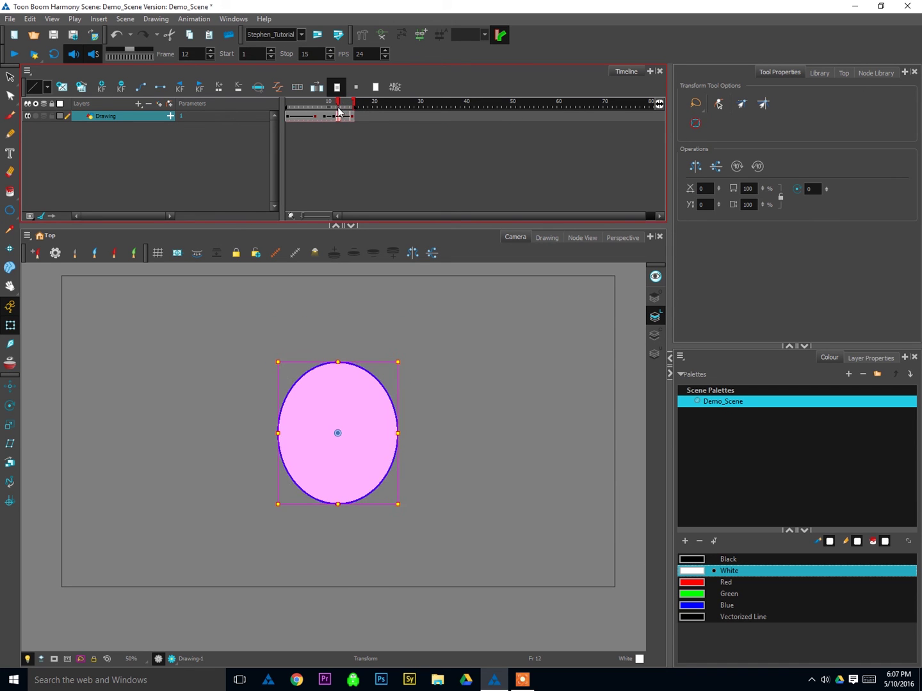
# - Deselect the ball, turn on looping and play the bounce cycle, stopping it after review
pyautogui.click(455, 343)
pyautogui.click(52, 56)
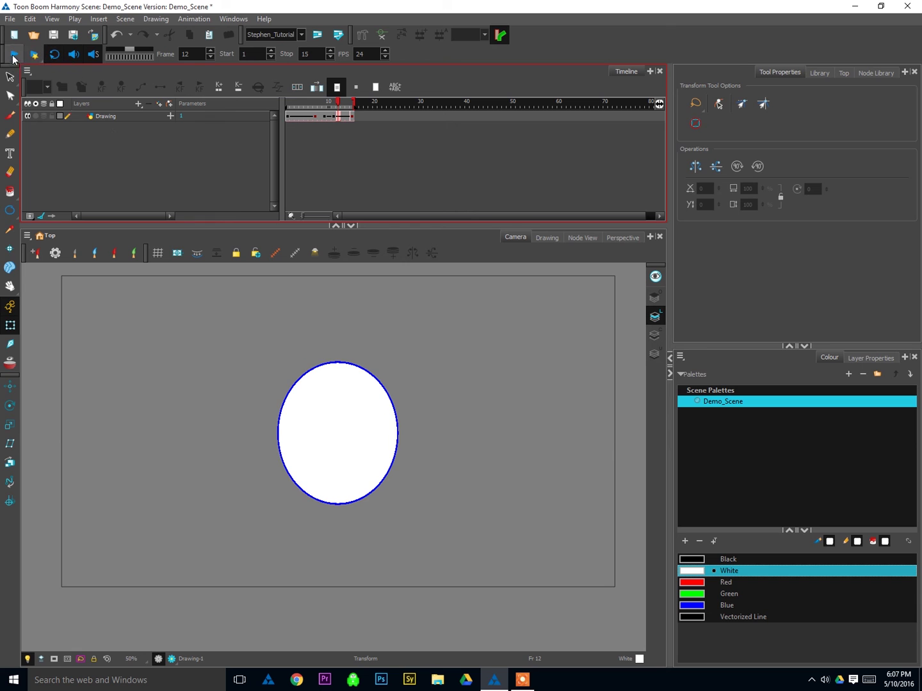
pyautogui.click(14, 56)
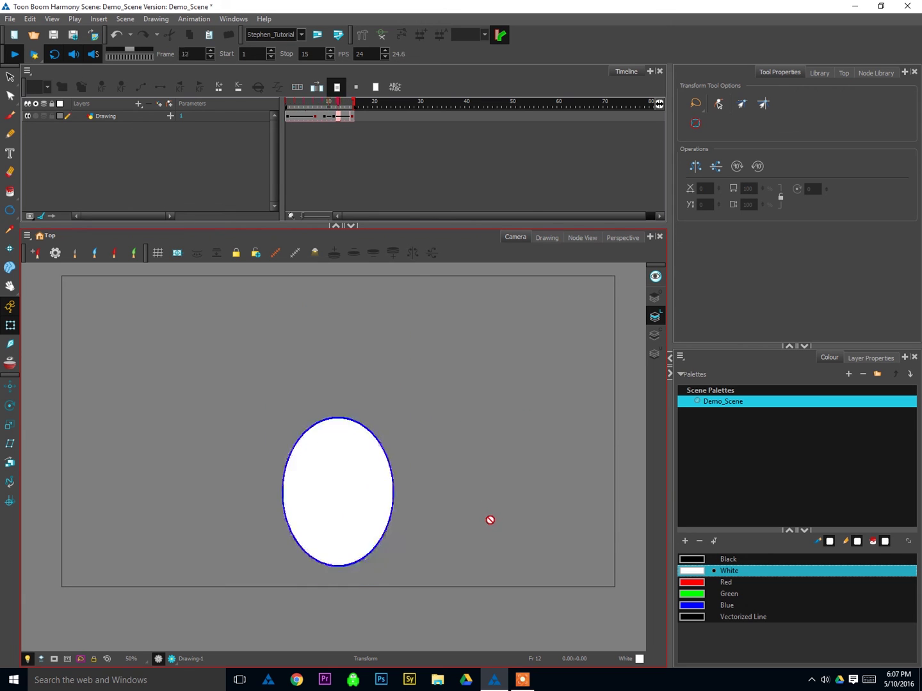
pyautogui.click(14, 57)
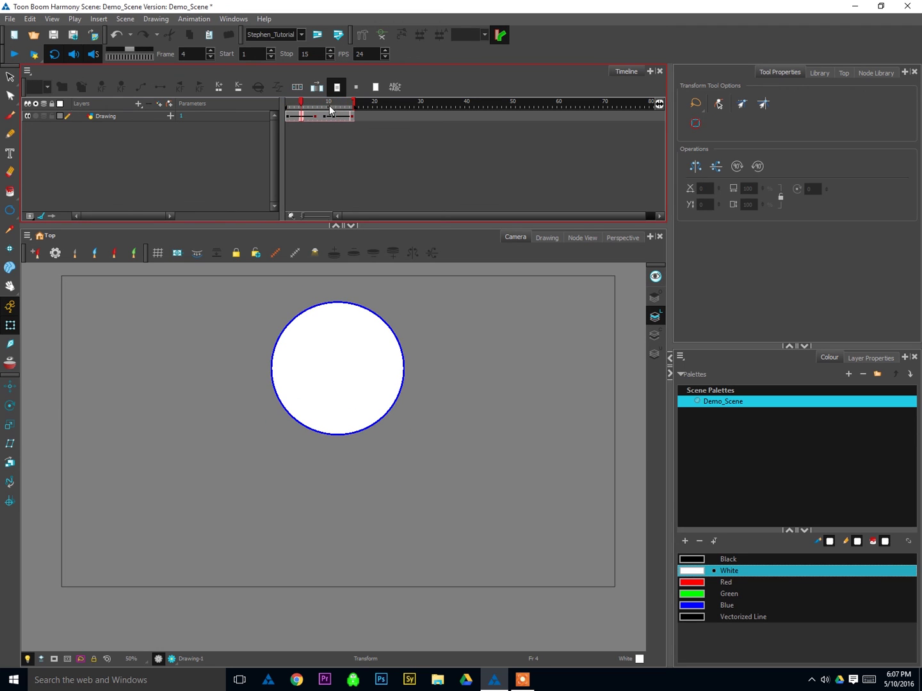
# - Switch the timeline's editing mode to drawings only
pyautogui.click(375, 88)
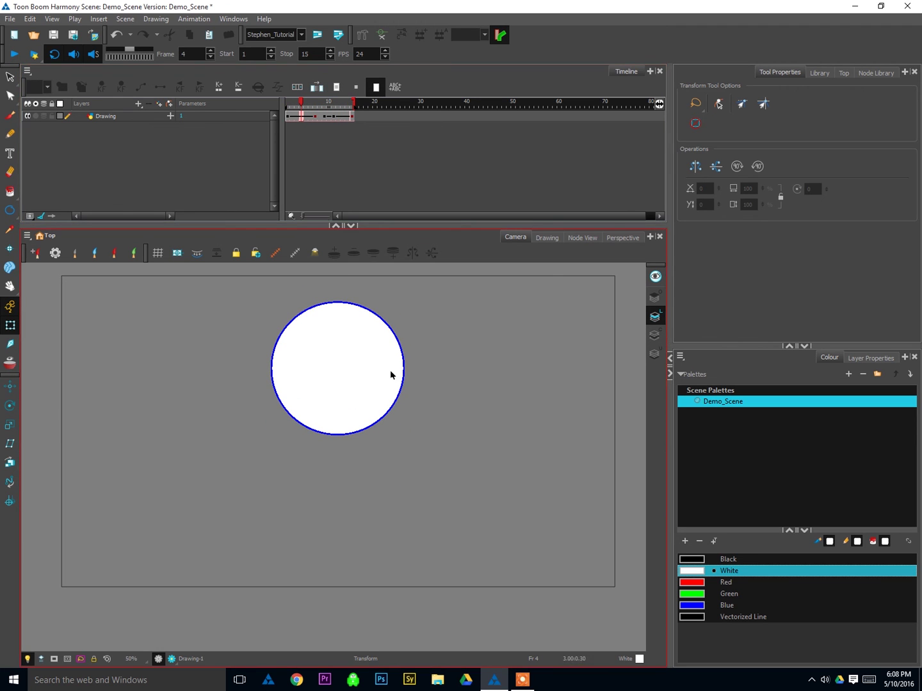